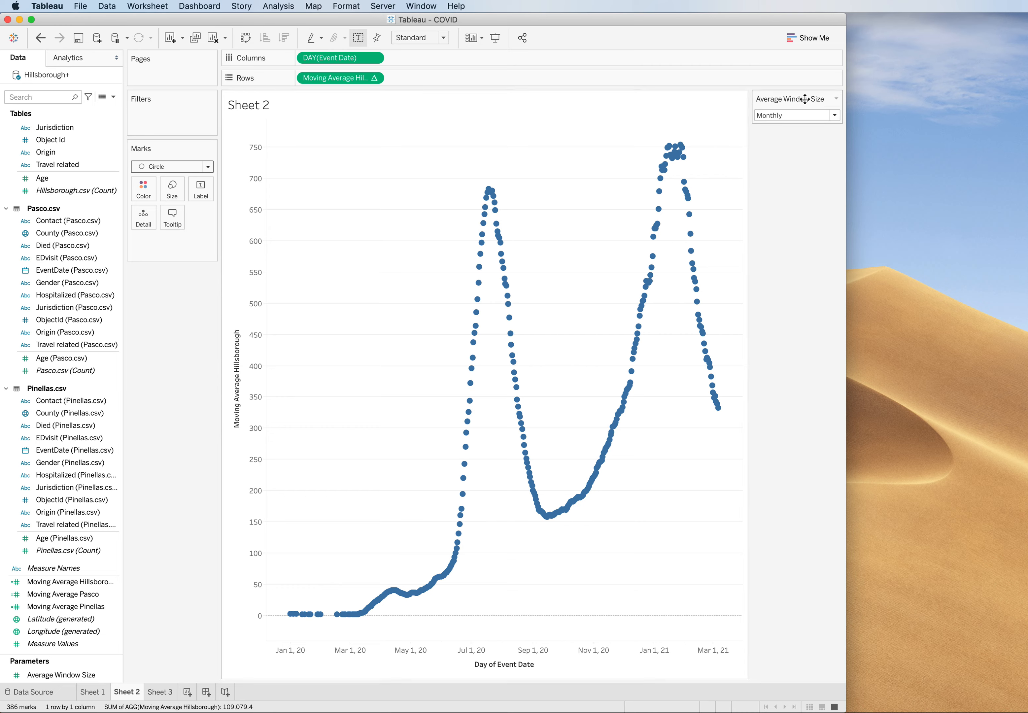
# Page the Sheet 2 view by Hillsborough's Event Date, using the full-date Day level.
pyautogui.scroll(2, 74, 152)
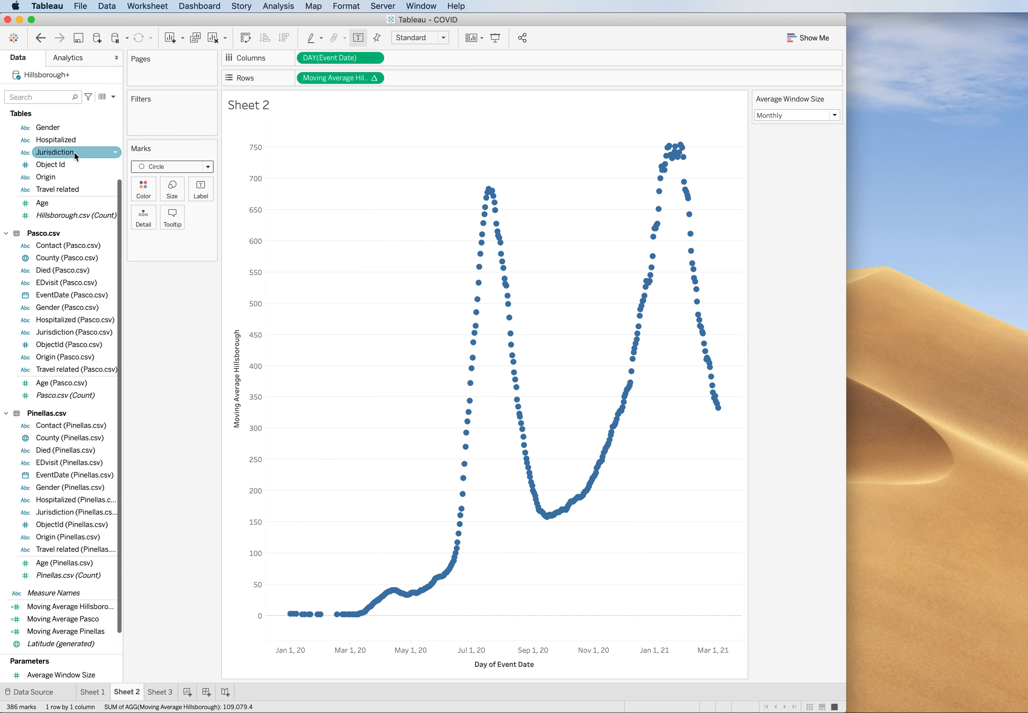
pyautogui.scroll(3, 74, 152)
pyautogui.moveTo(47, 191); pyautogui.dragTo(153, 72)
pyautogui.click(205, 74)
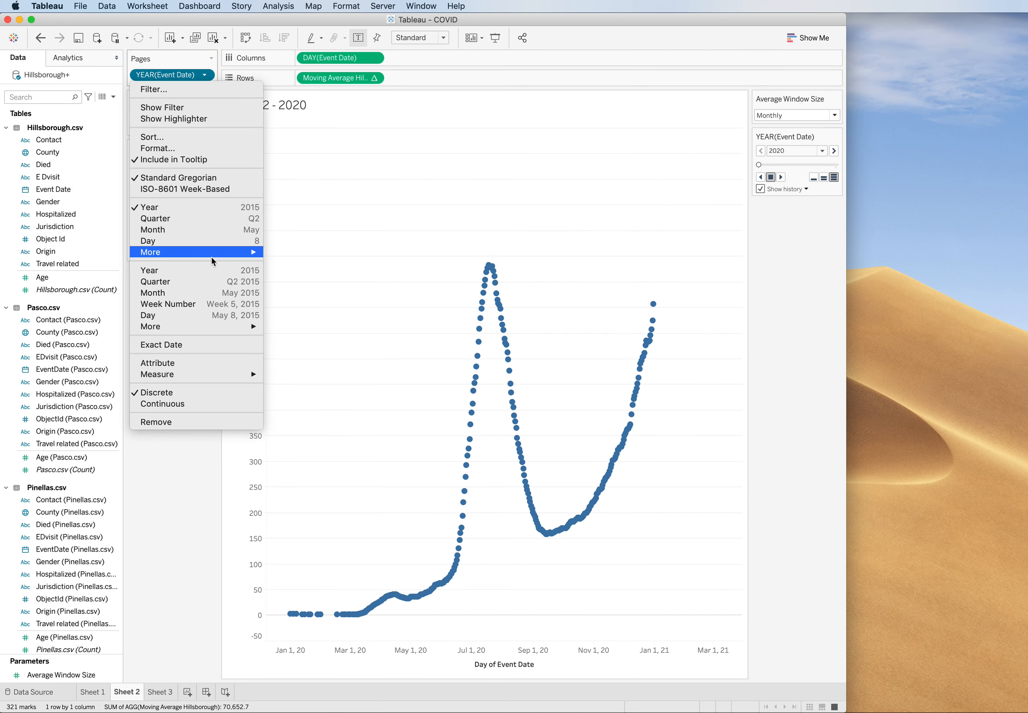
pyautogui.click(179, 315)
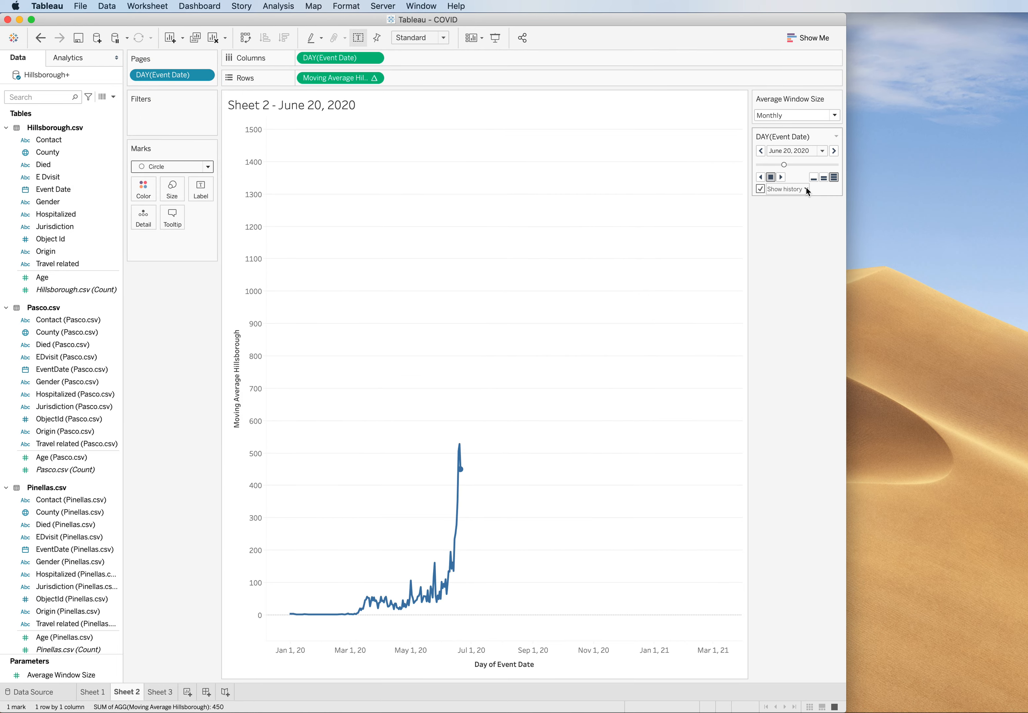
# Play the daily page animation forward from the earliest date with history shown, and stop it at August 15, 2020.
pyautogui.click(807, 188)
pyautogui.moveTo(784, 164); pyautogui.dragTo(735, 161)
pyautogui.click(781, 177)
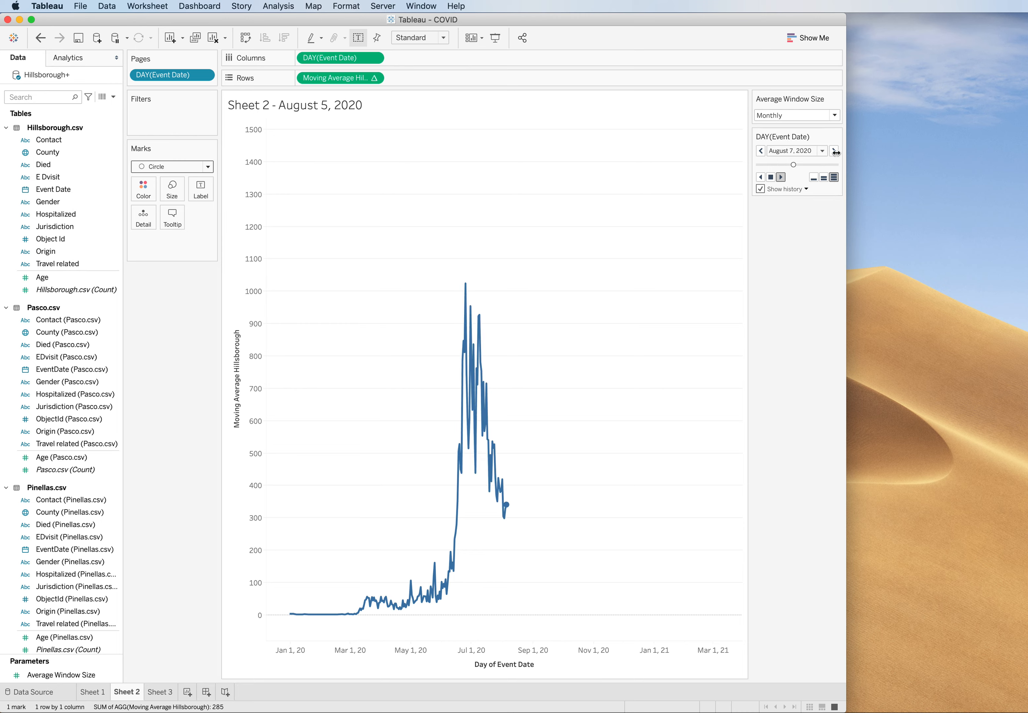
pyautogui.click(770, 178)
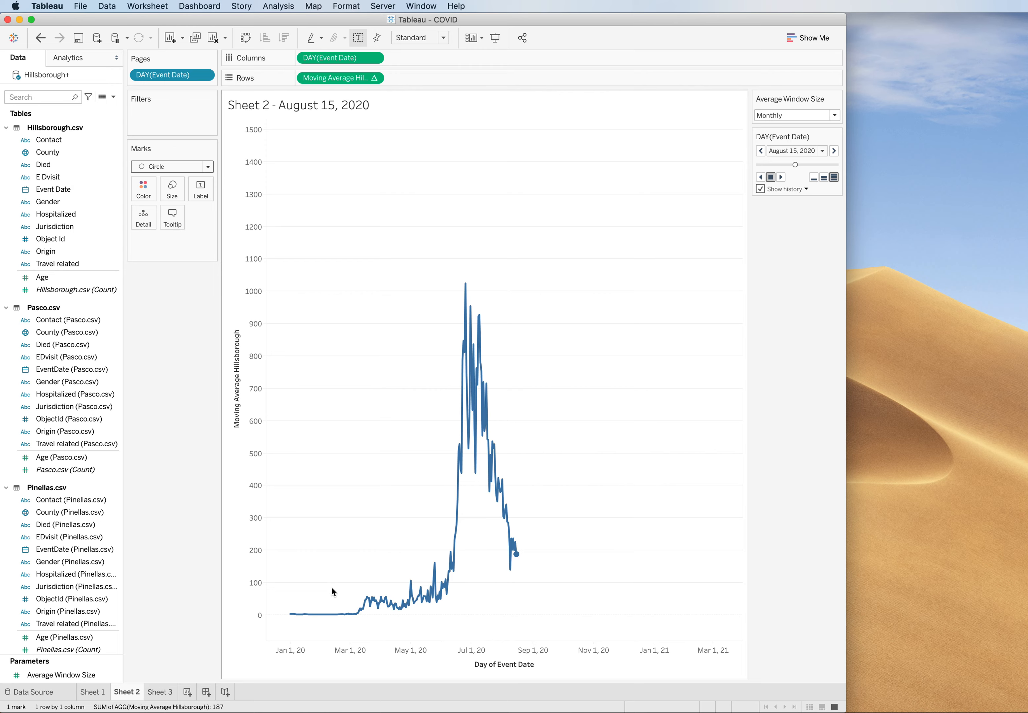
# Set the Average Window Size parameter to Weekly on Sheet 3.
pyautogui.click(161, 694)
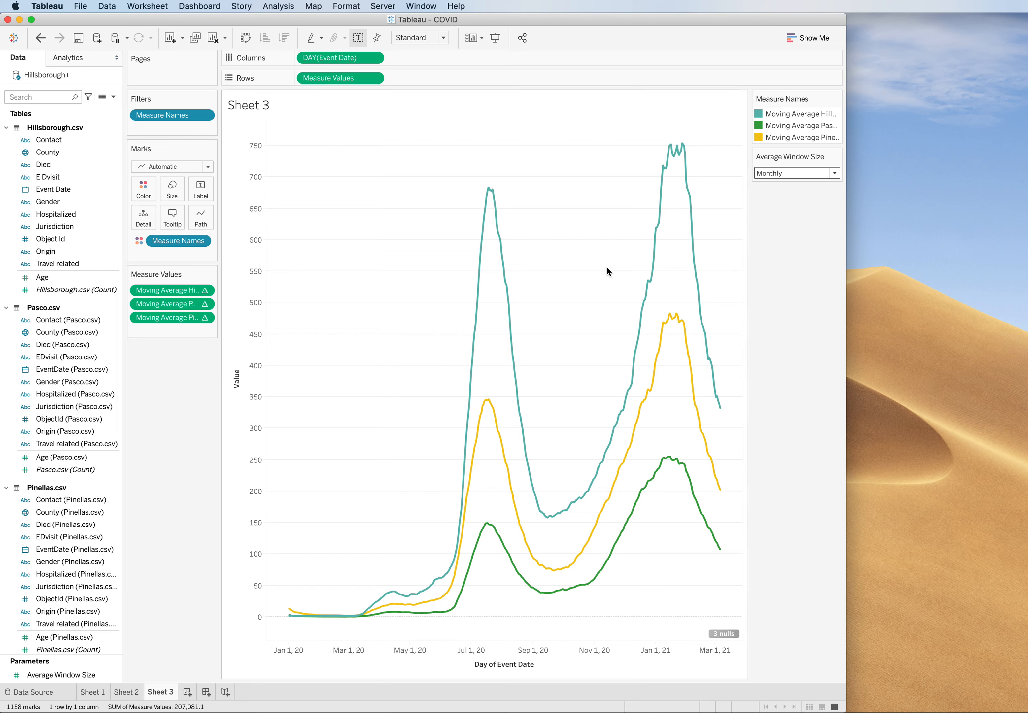
pyautogui.moveTo(499, 198)
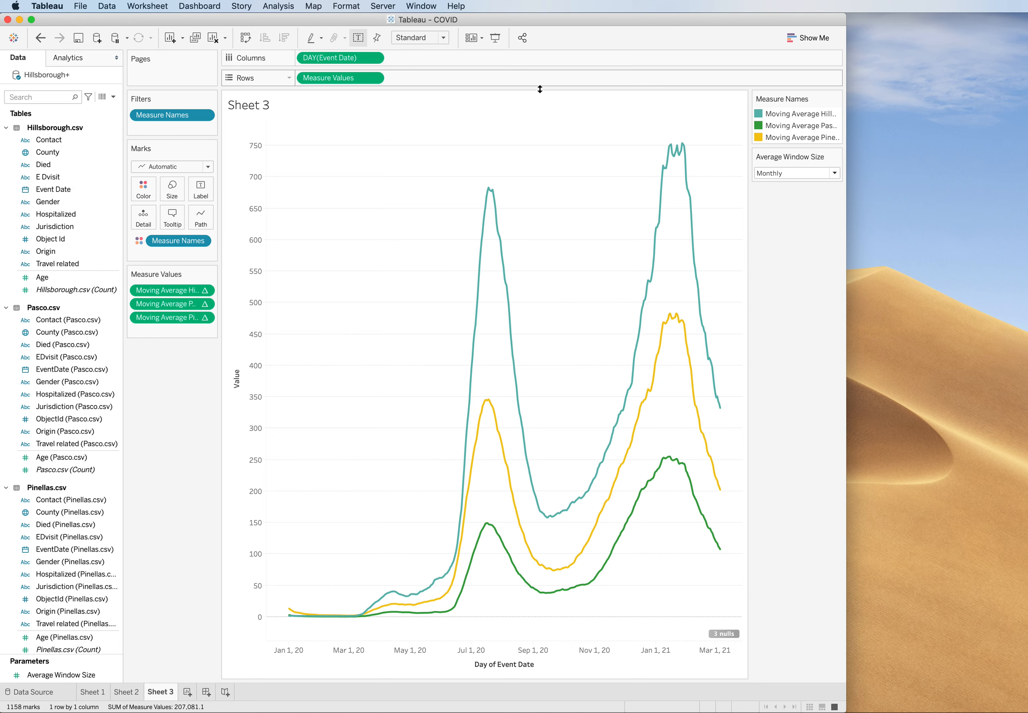
pyautogui.click(834, 173)
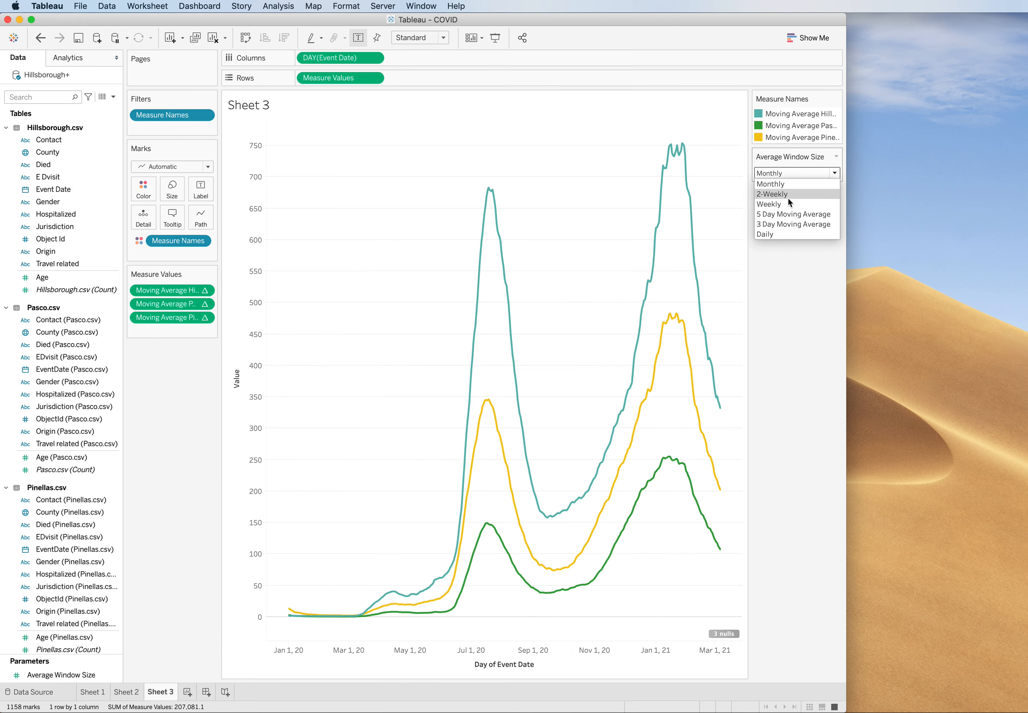
pyautogui.click(779, 204)
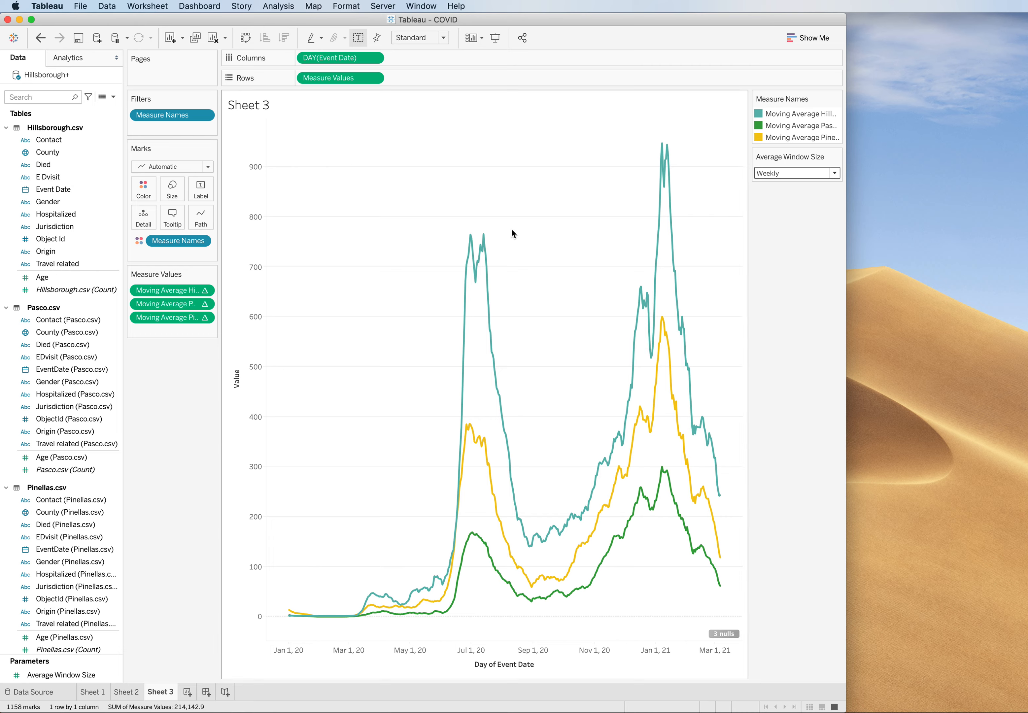
# Export Sheet 3's data to the Module 5 folder under the name Moving Averages.
pyautogui.click(149, 7)
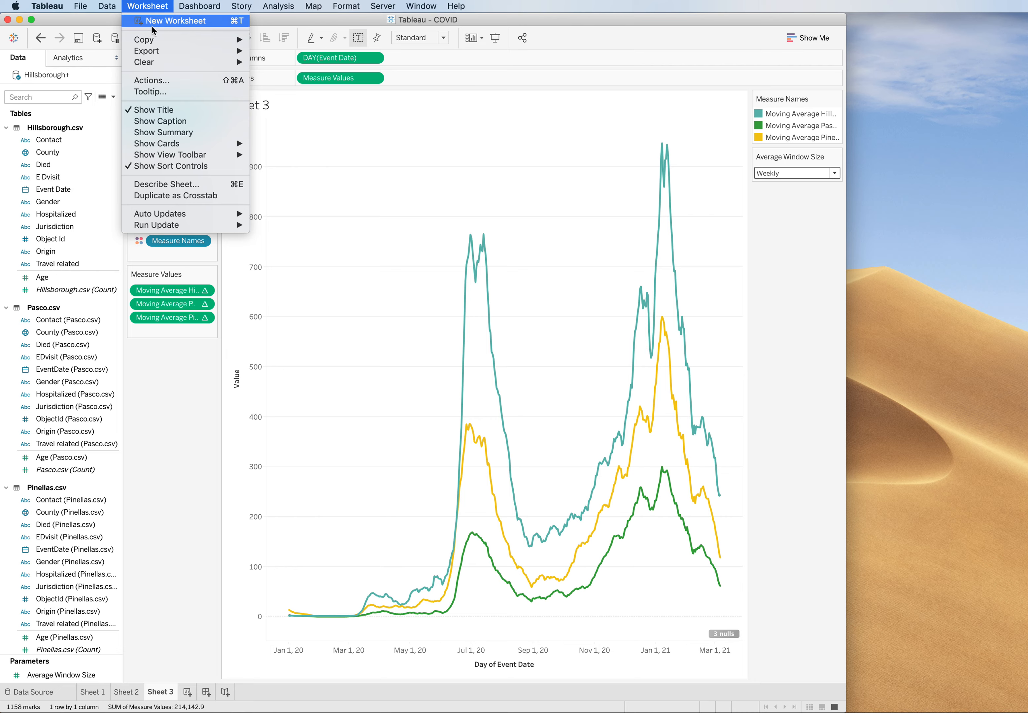
pyautogui.moveTo(156, 53)
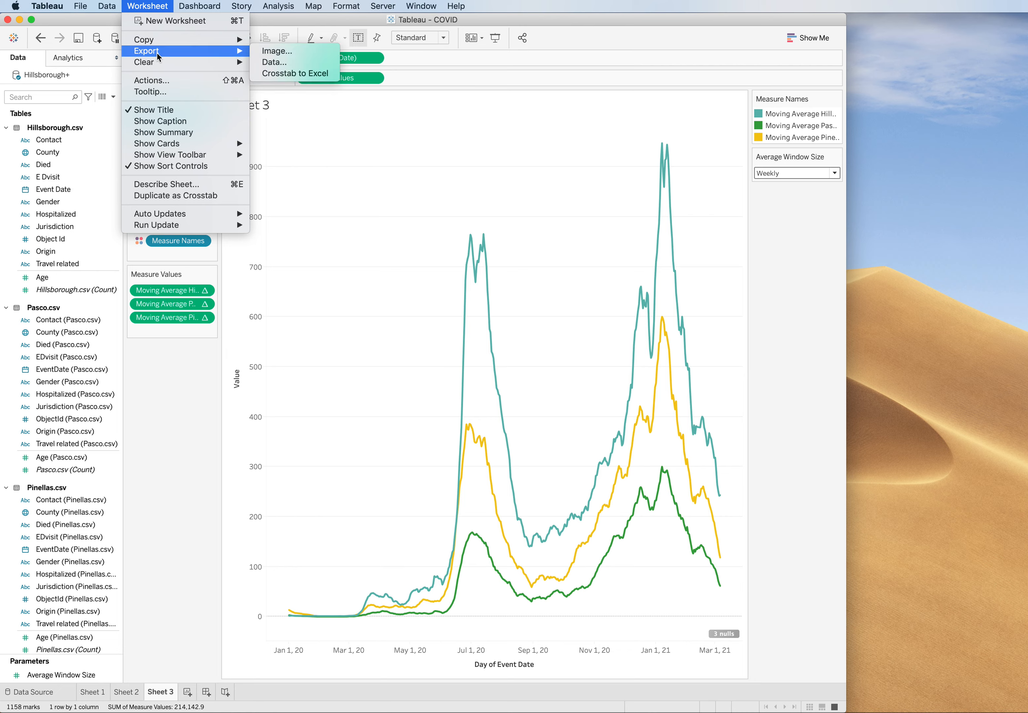
pyautogui.click(299, 66)
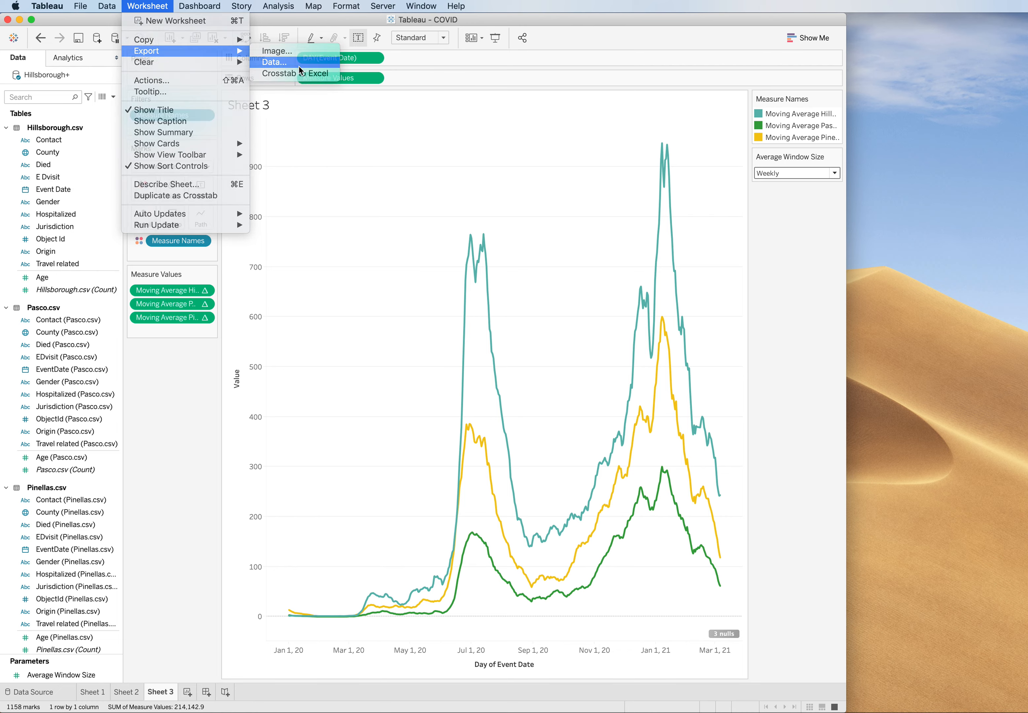
pyautogui.write('M')
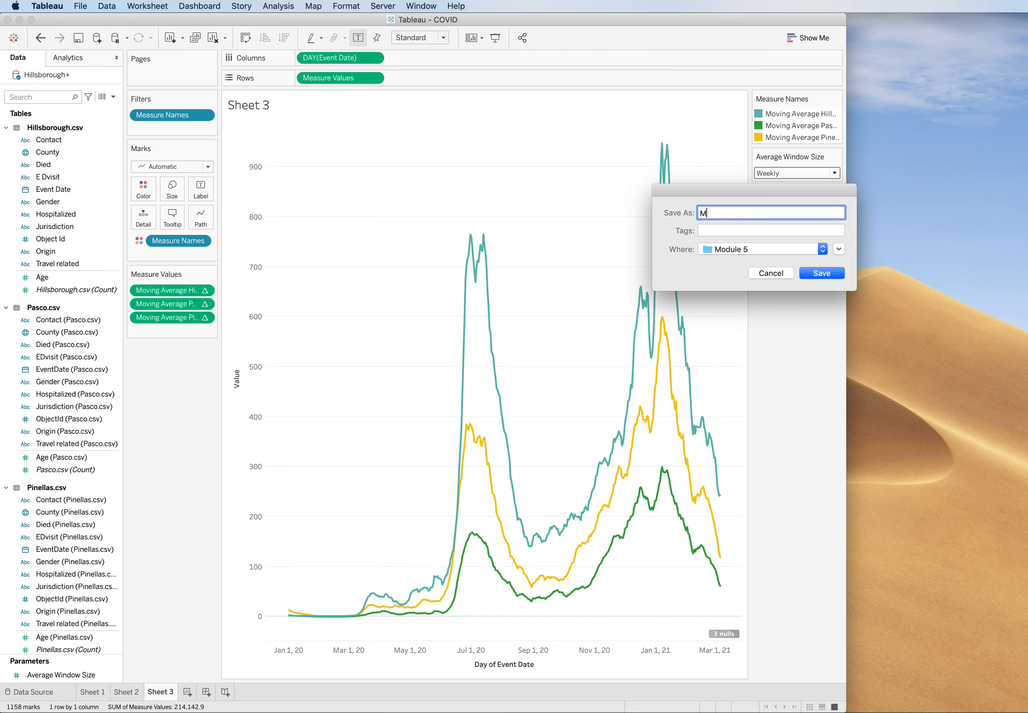
pyautogui.write('oving Averages')
pyautogui.click(822, 273)
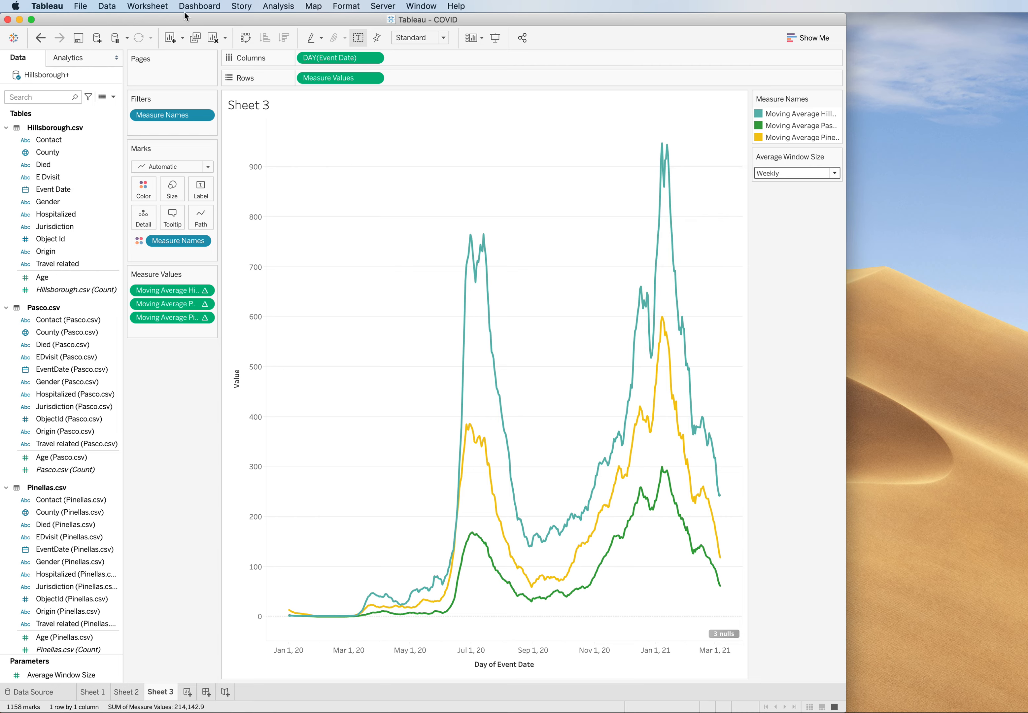
# Export Sheet 3 as an Excel crosstab to the Module 5 folder, named Moving Averages.
pyautogui.click(153, 6)
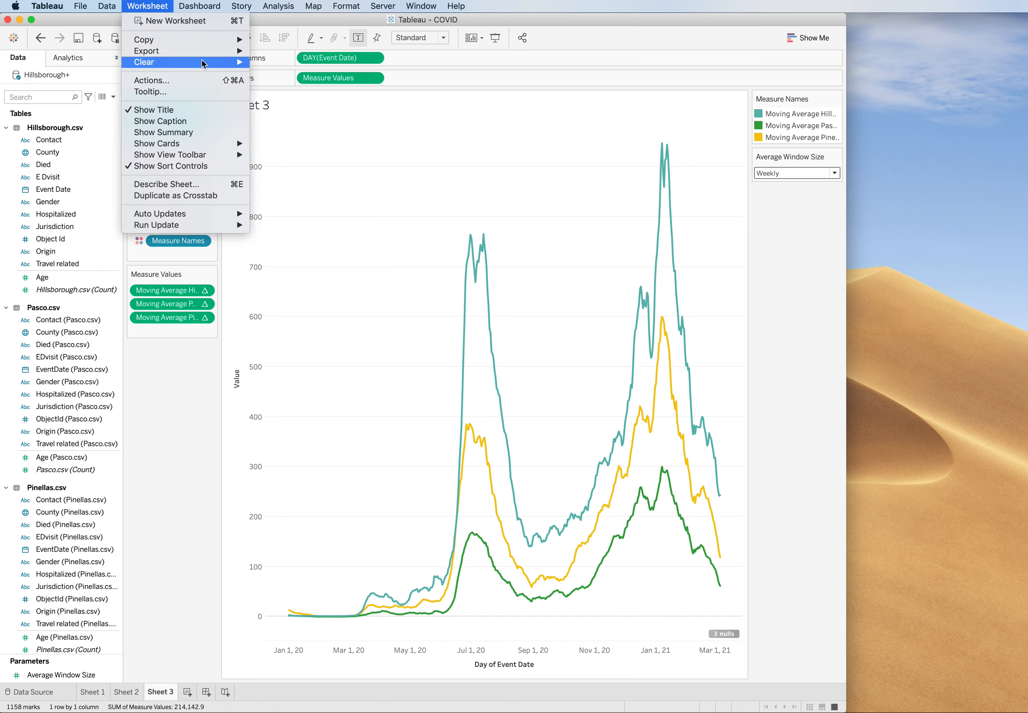
pyautogui.moveTo(206, 50)
pyautogui.click(325, 74)
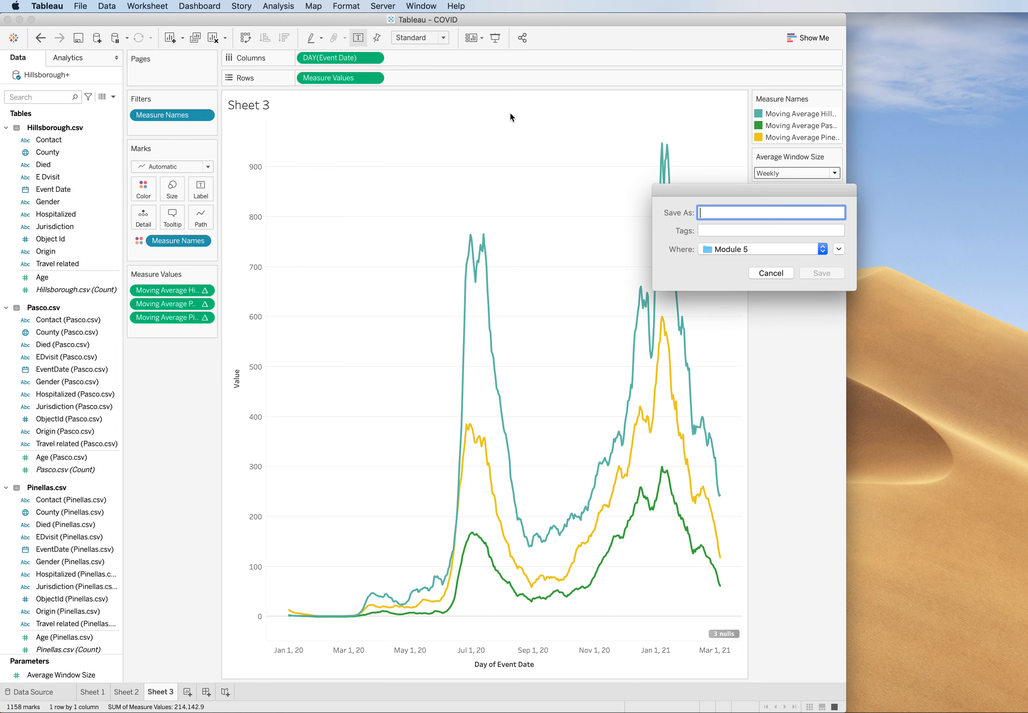
pyautogui.write('Moving Ave')
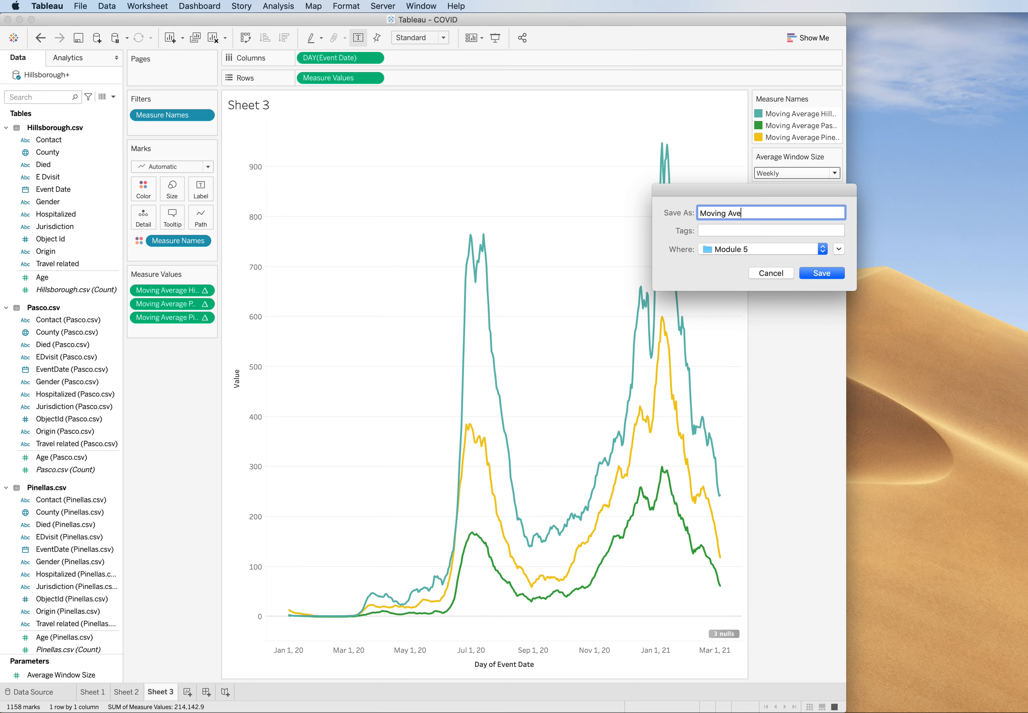
pyautogui.press('Return')
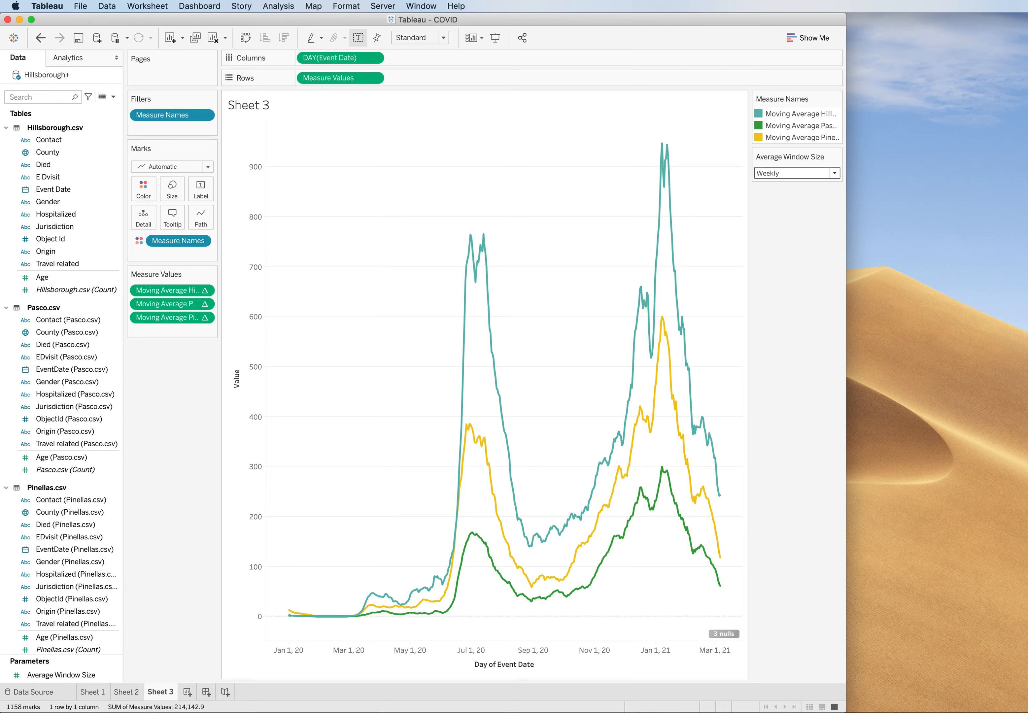
# Switch to Finder and open Moving Averages.csv from the Module 5 folder in Excel.
pyautogui.press('super+Tab')
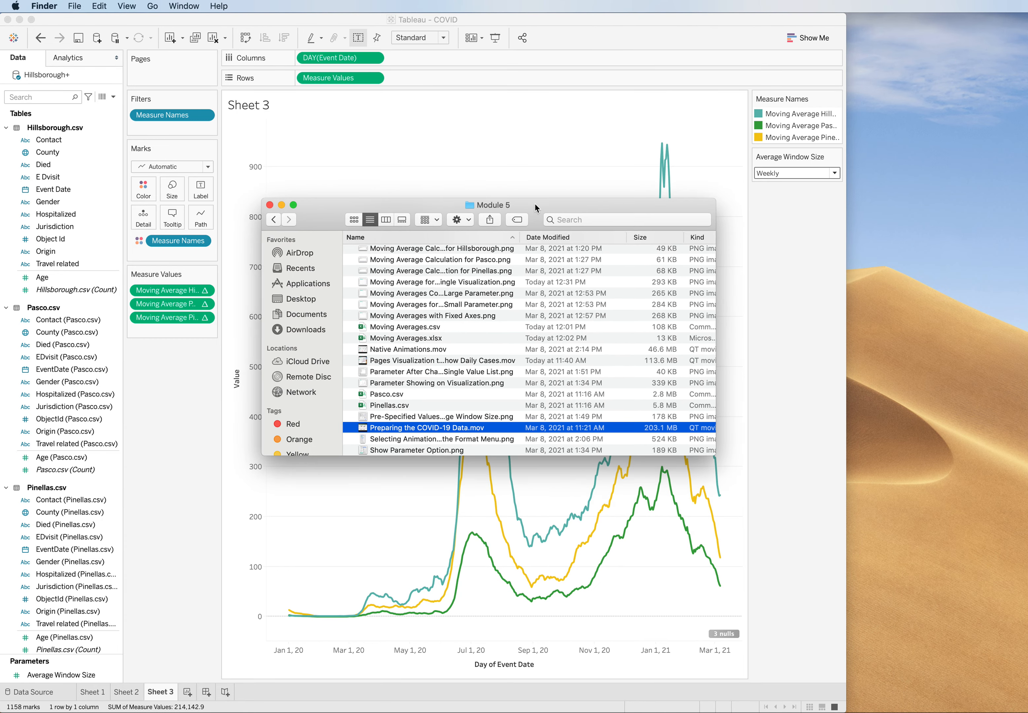
pyautogui.scroll(5, 525, 329)
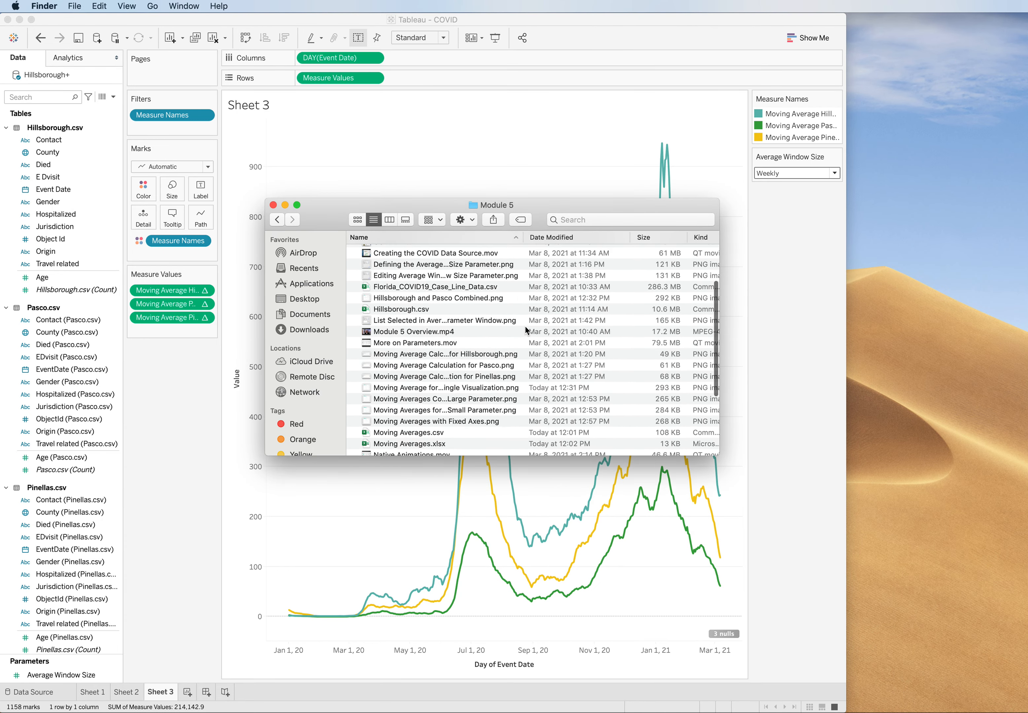
pyautogui.scroll(-4, 526, 331)
pyautogui.click(402, 370)
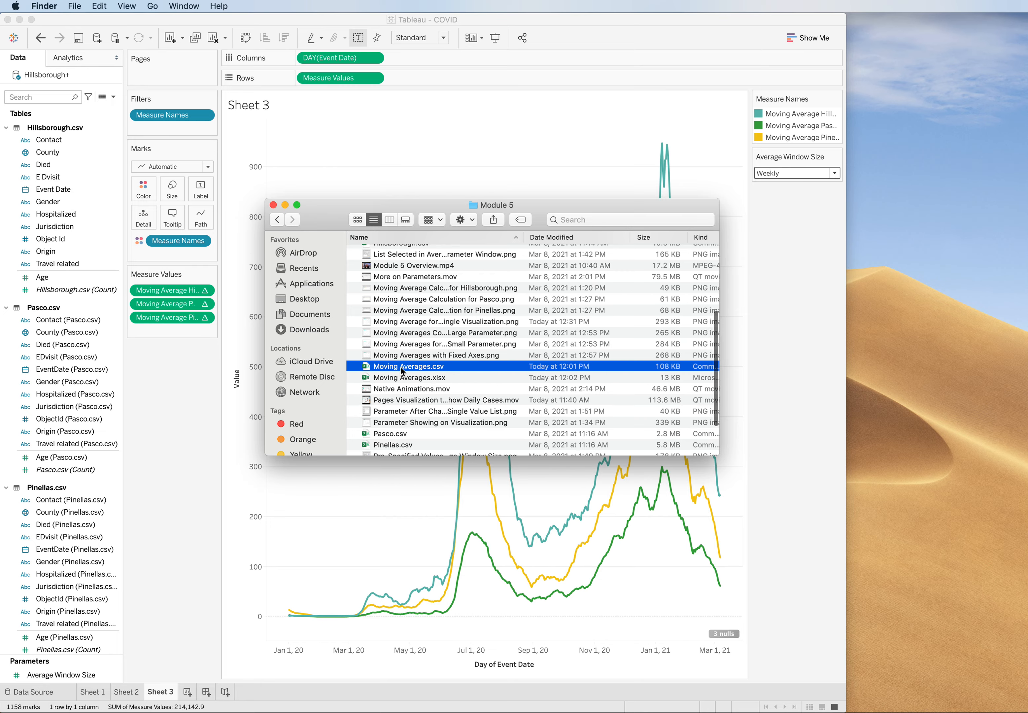
pyautogui.doubleClick(402, 367)
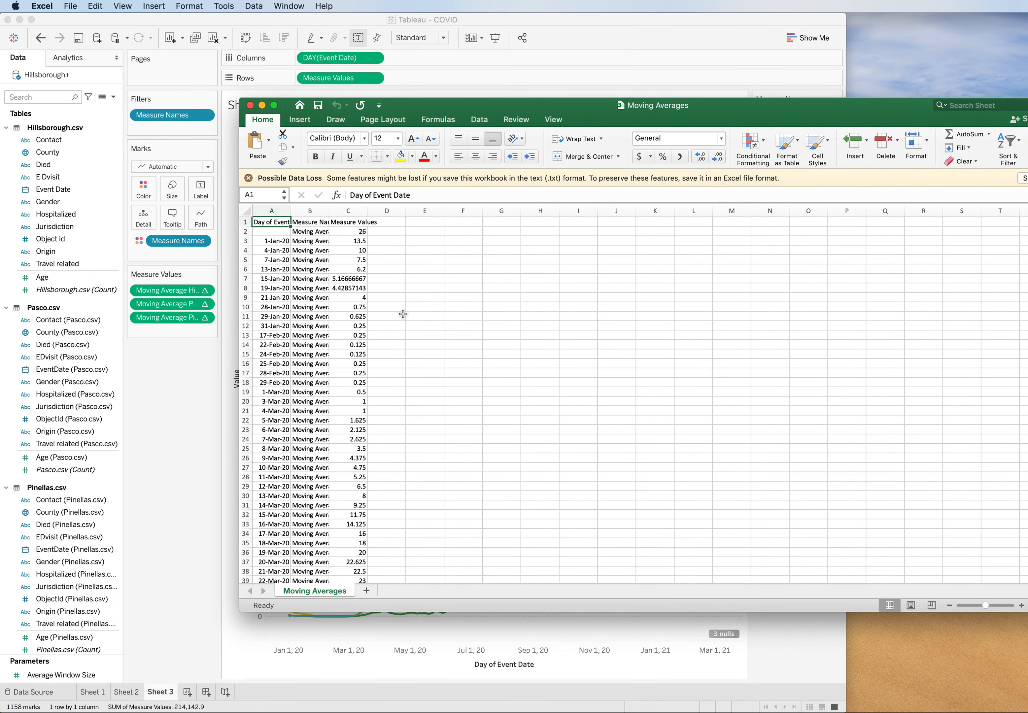
# Widen columns A and B of the CSV to fit their text, and close the file, saving the changes.
pyautogui.moveTo(330, 211); pyautogui.dragTo(448, 213)
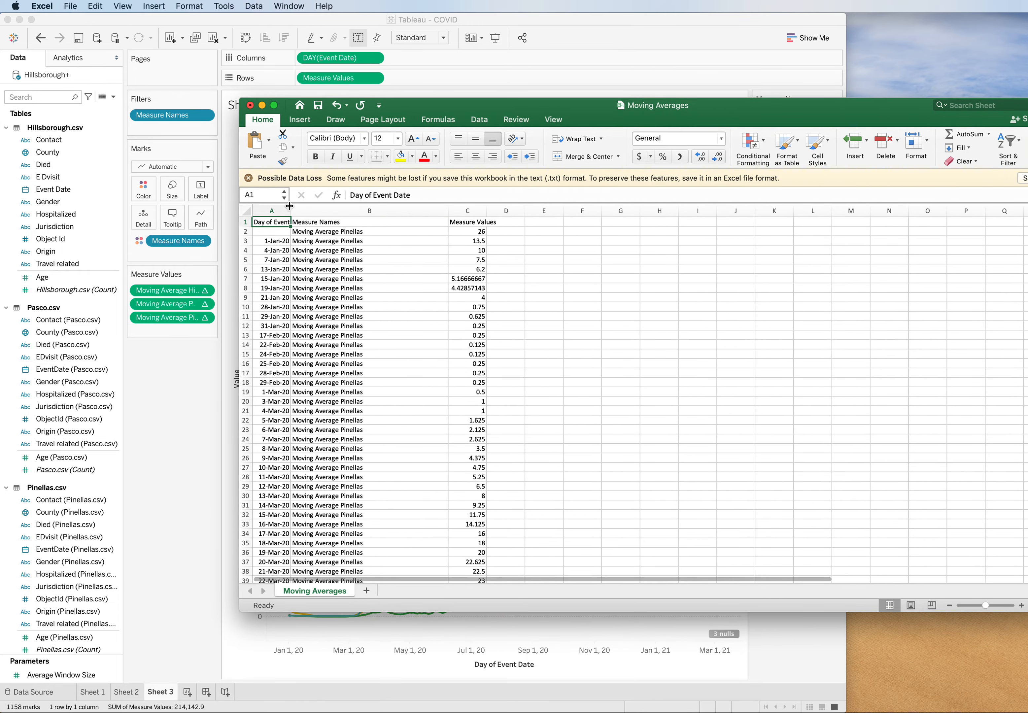
pyautogui.moveTo(292, 211); pyautogui.dragTo(316, 210)
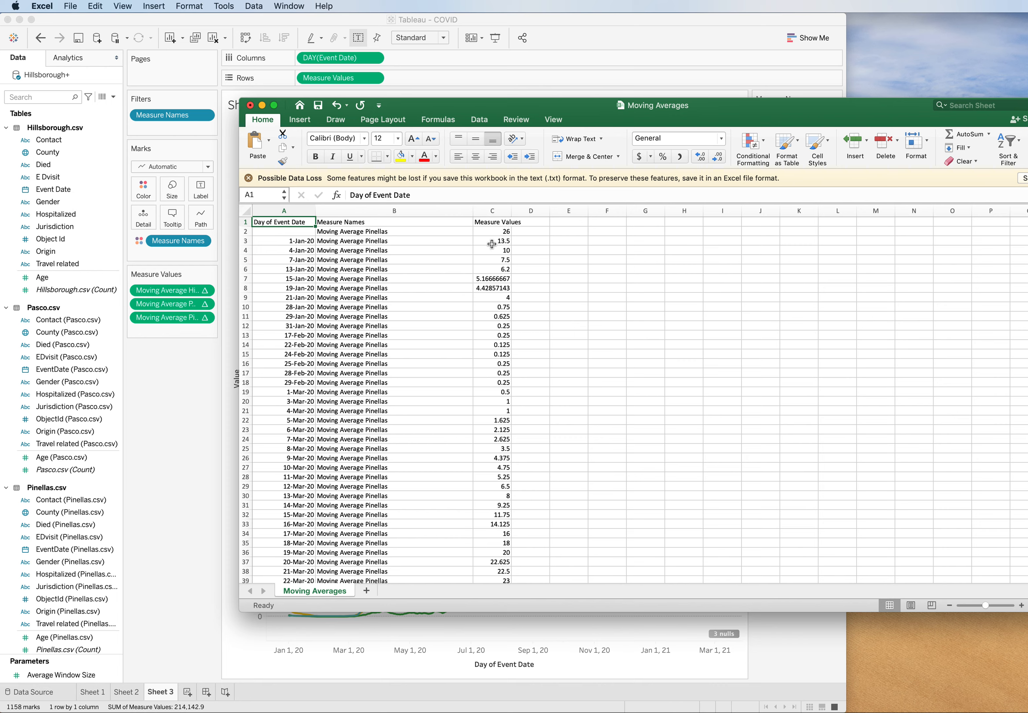
pyautogui.click(250, 105)
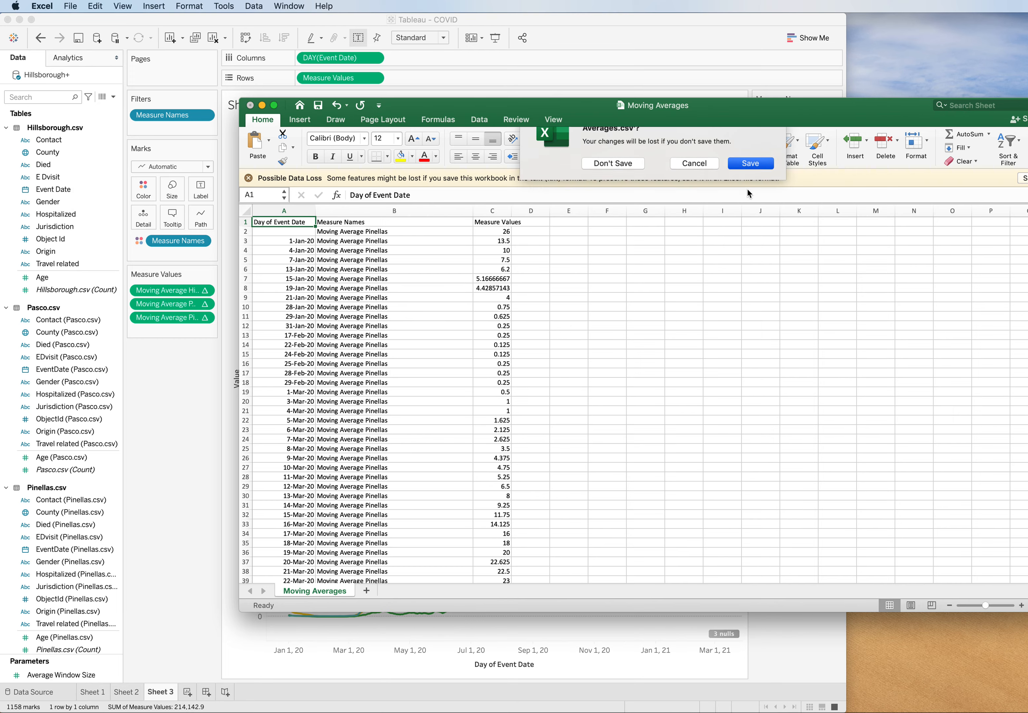
pyautogui.click(747, 188)
# Open Moving Averages.xlsx in a smaller window and widen column A to fit the moving average labels.
pyautogui.doubleClick(434, 377)
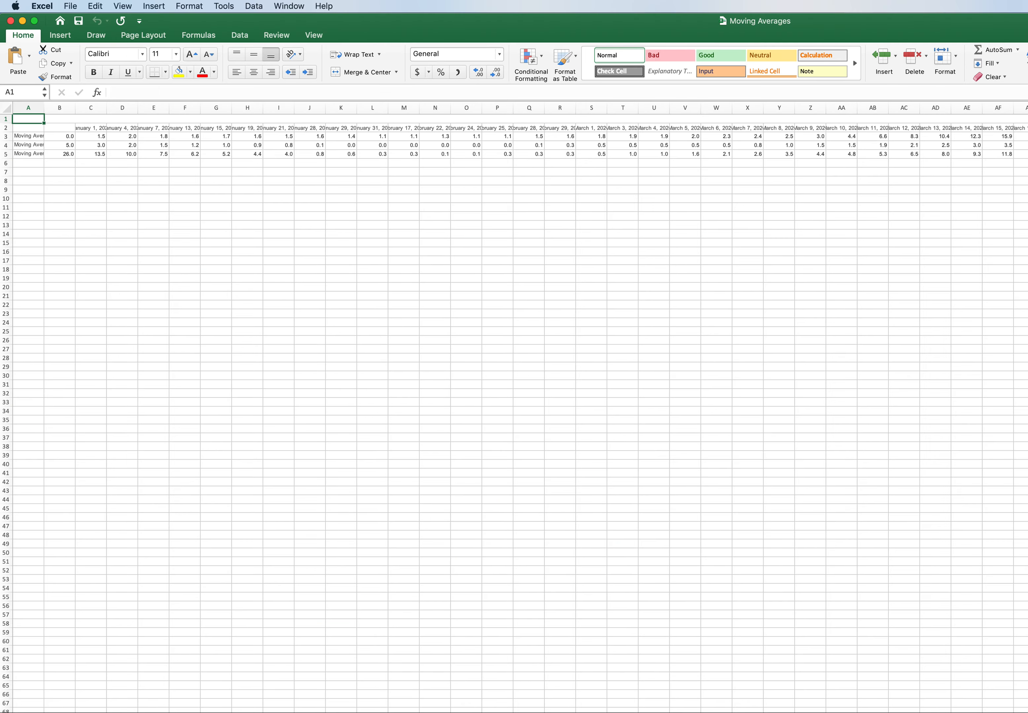
pyautogui.moveTo(188, 21); pyautogui.dragTo(306, 83)
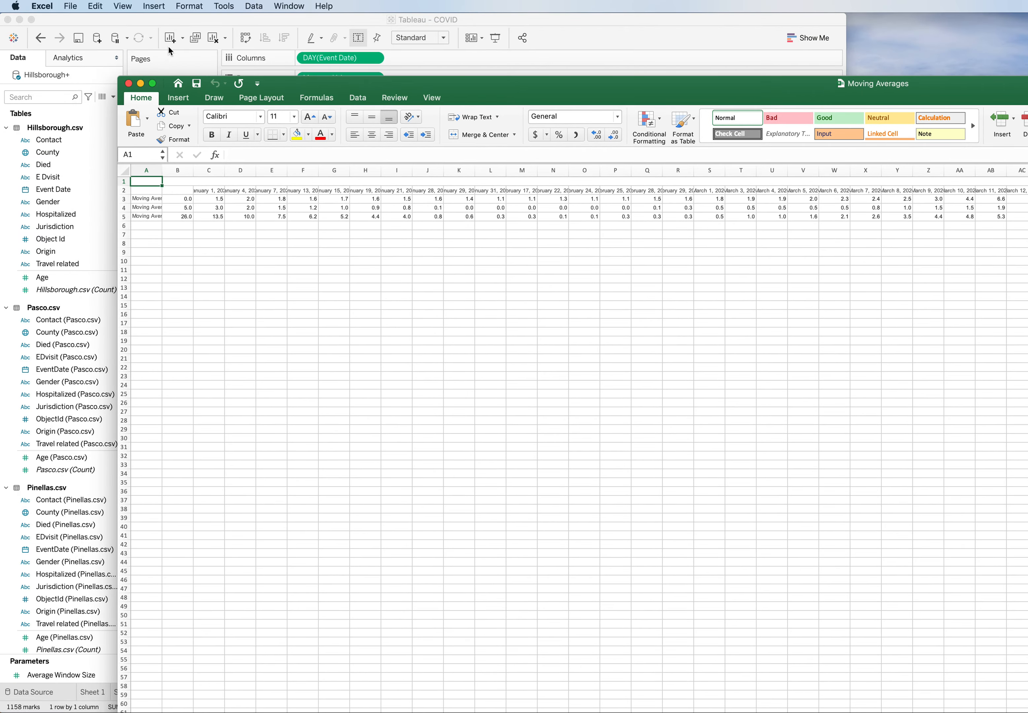
pyautogui.moveTo(120, 80); pyautogui.dragTo(694, 573)
pyautogui.moveTo(1023, 585); pyautogui.dragTo(436, 94)
pyautogui.moveTo(985, 371); pyautogui.dragTo(986, 650)
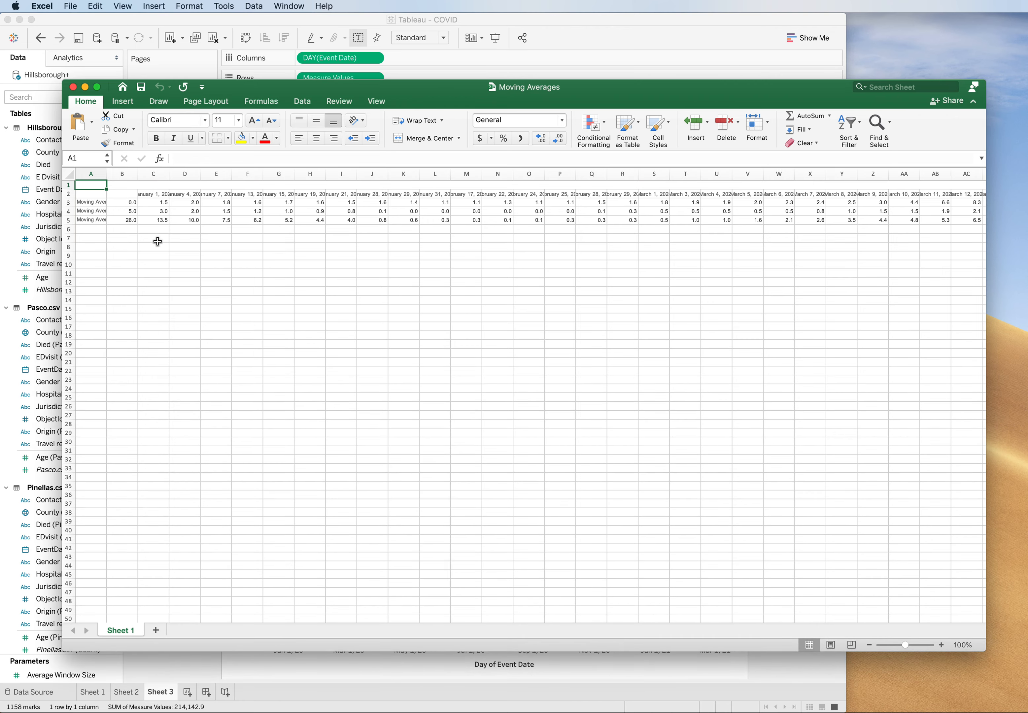
pyautogui.moveTo(107, 174); pyautogui.dragTo(238, 174)
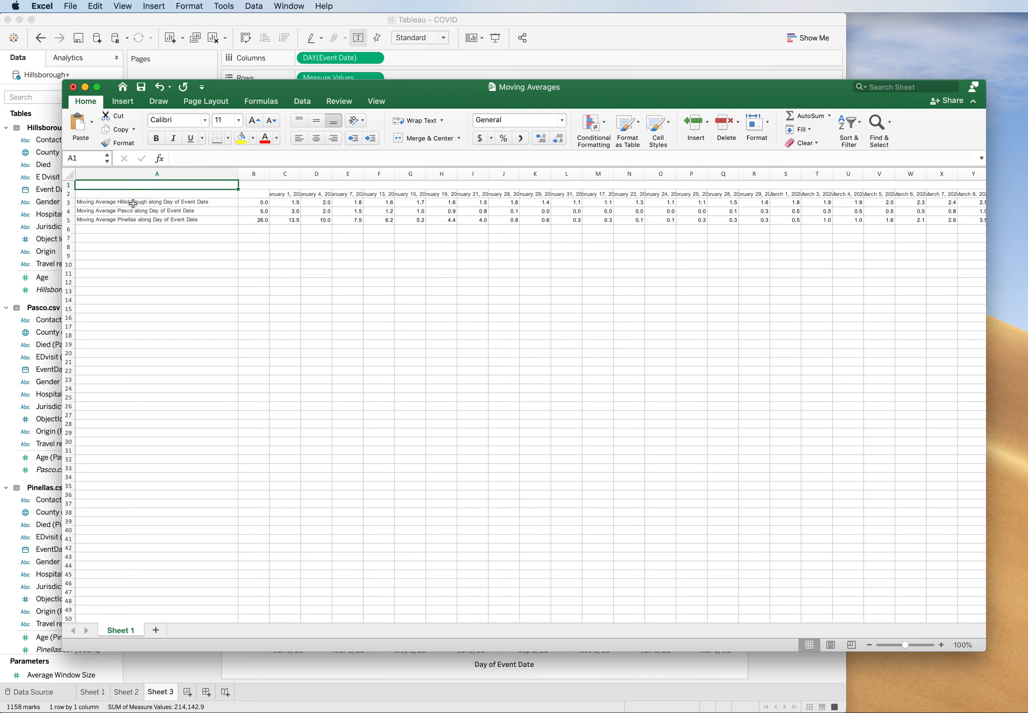
# Select rows 2 to 5 of Sheet 1 and add a new worksheet named Moving Averages.
pyautogui.click(69, 194)
pyautogui.moveTo(69, 195); pyautogui.dragTo(70, 221)
pyautogui.click(155, 630)
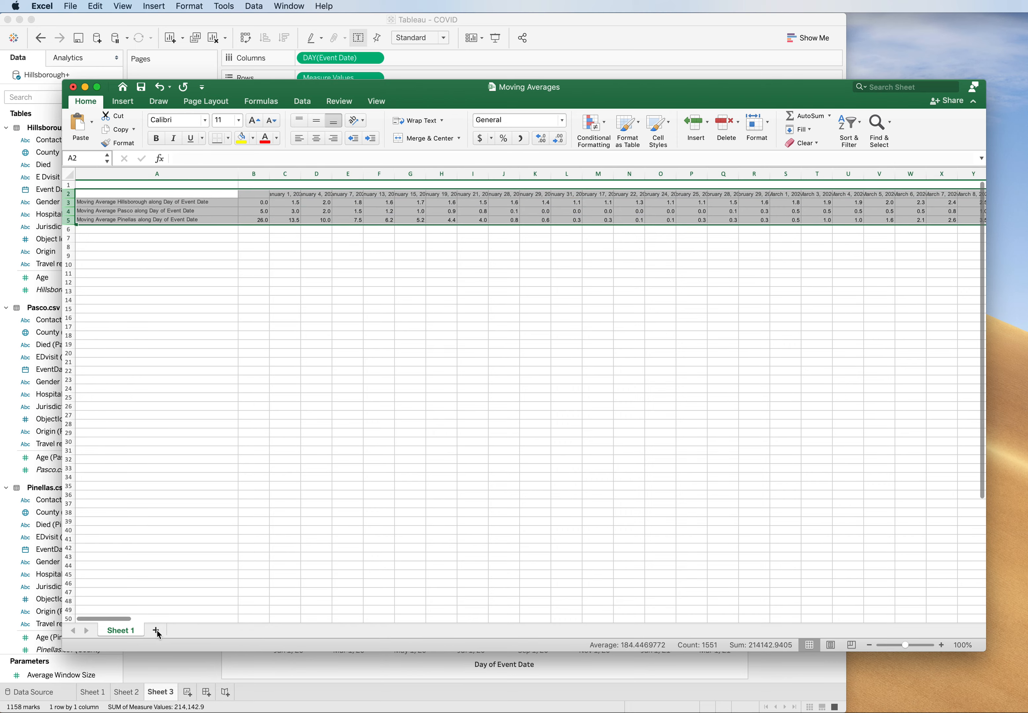
pyautogui.doubleClick(168, 631)
pyautogui.write('Moving Averages')
pyautogui.press('Return')
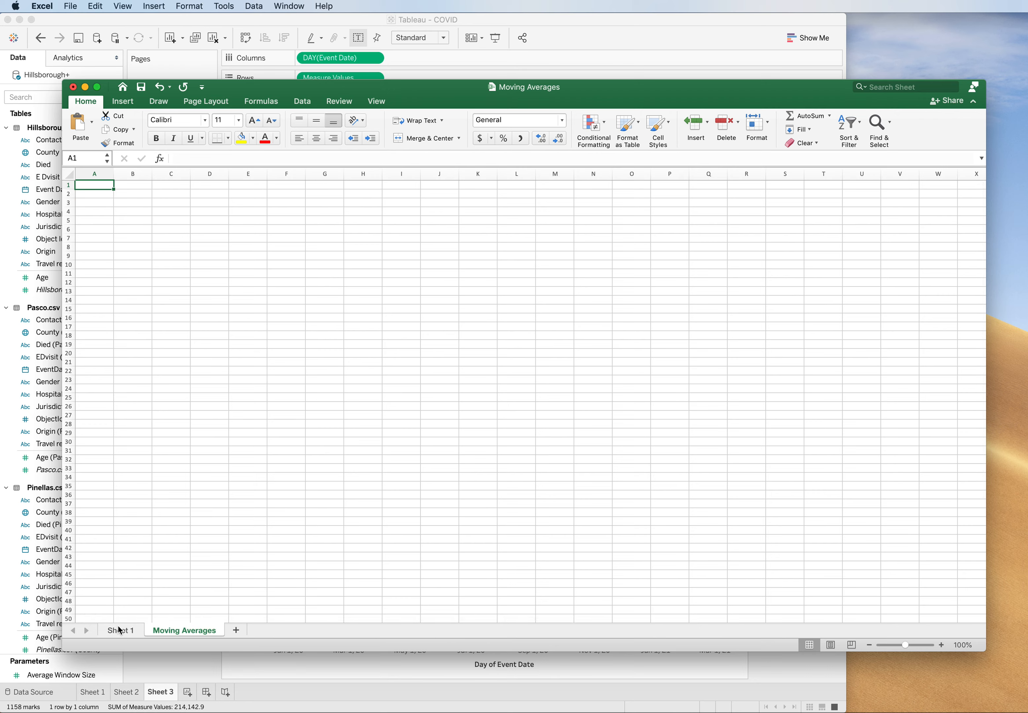
# Copy rows 2 to 5 of Sheet 1 and paste them transposed at A1 of the Moving Averages sheet.
pyautogui.click(120, 630)
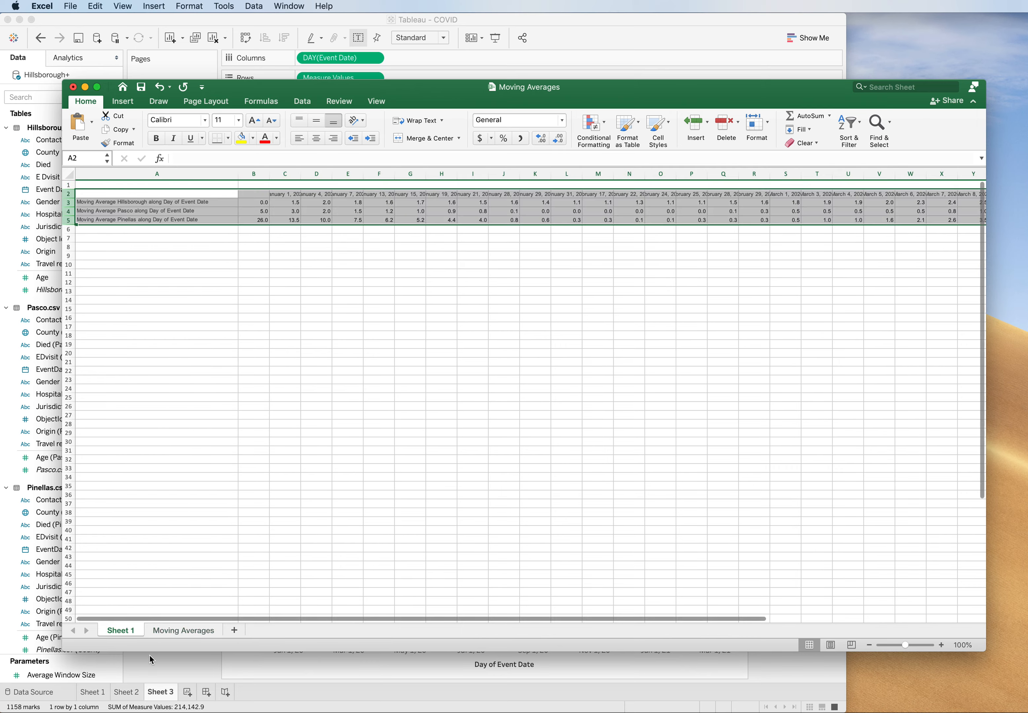
pyautogui.click(121, 131)
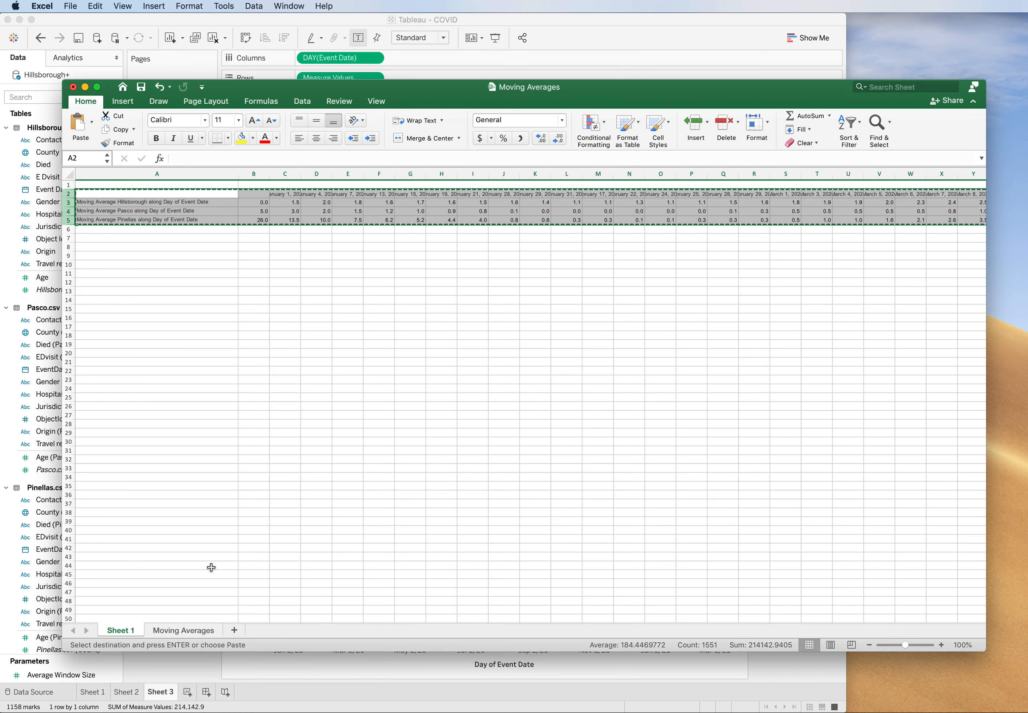
pyautogui.click(183, 630)
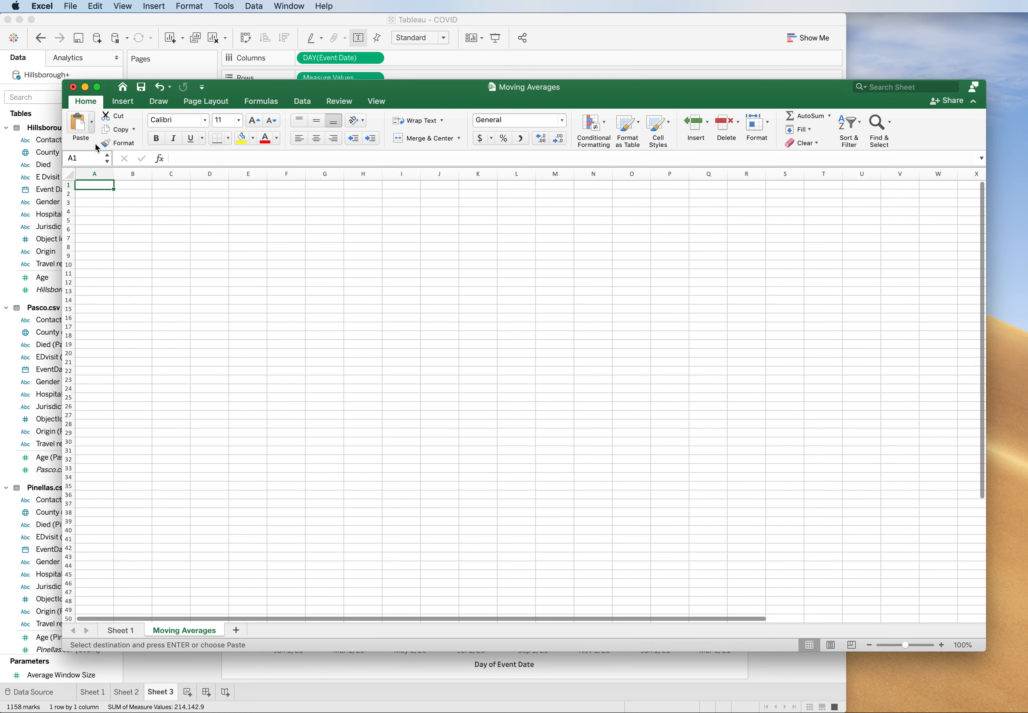
pyautogui.click(94, 126)
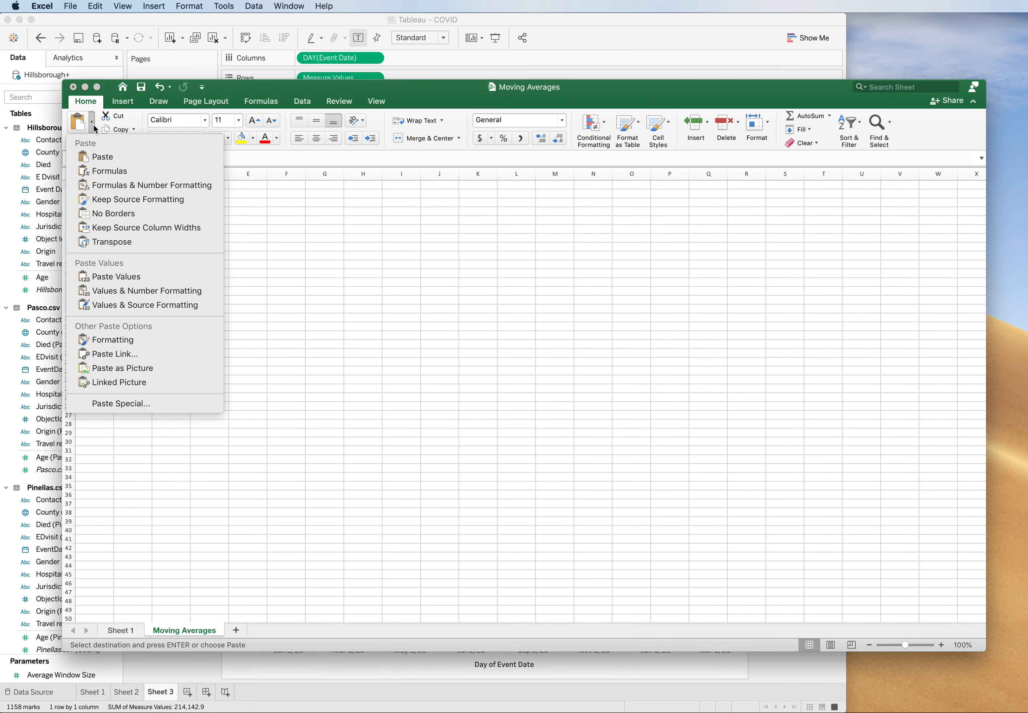
pyautogui.click(139, 245)
# Widen column A to fit the dates and delete row 2, which has no date.
pyautogui.moveTo(114, 169); pyautogui.dragTo(175, 173)
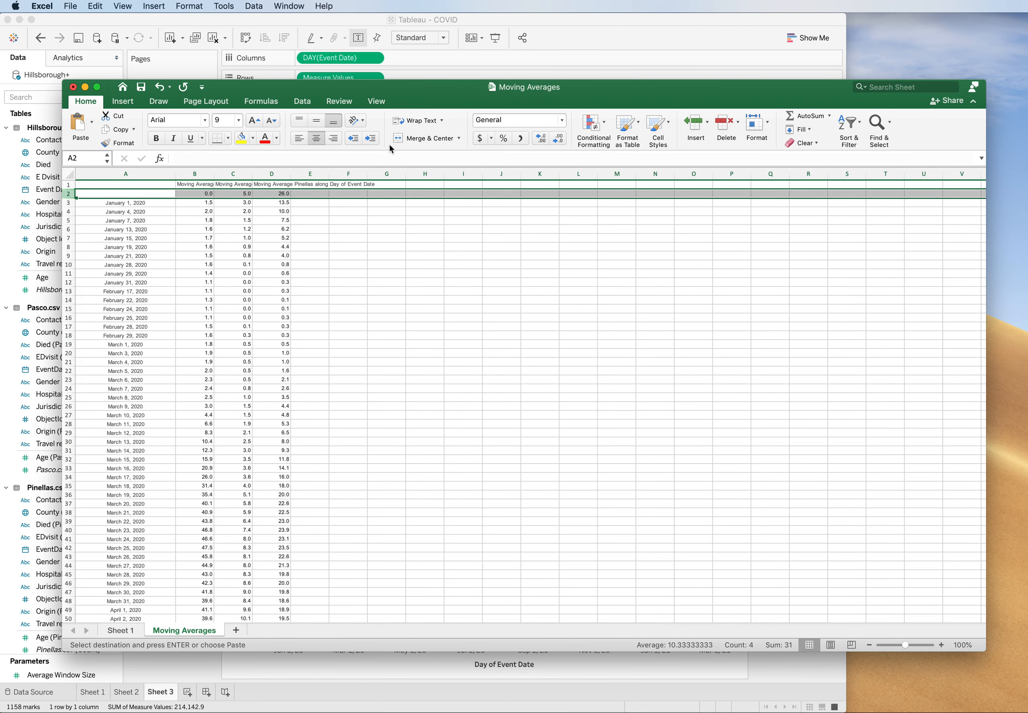
pyautogui.click(725, 128)
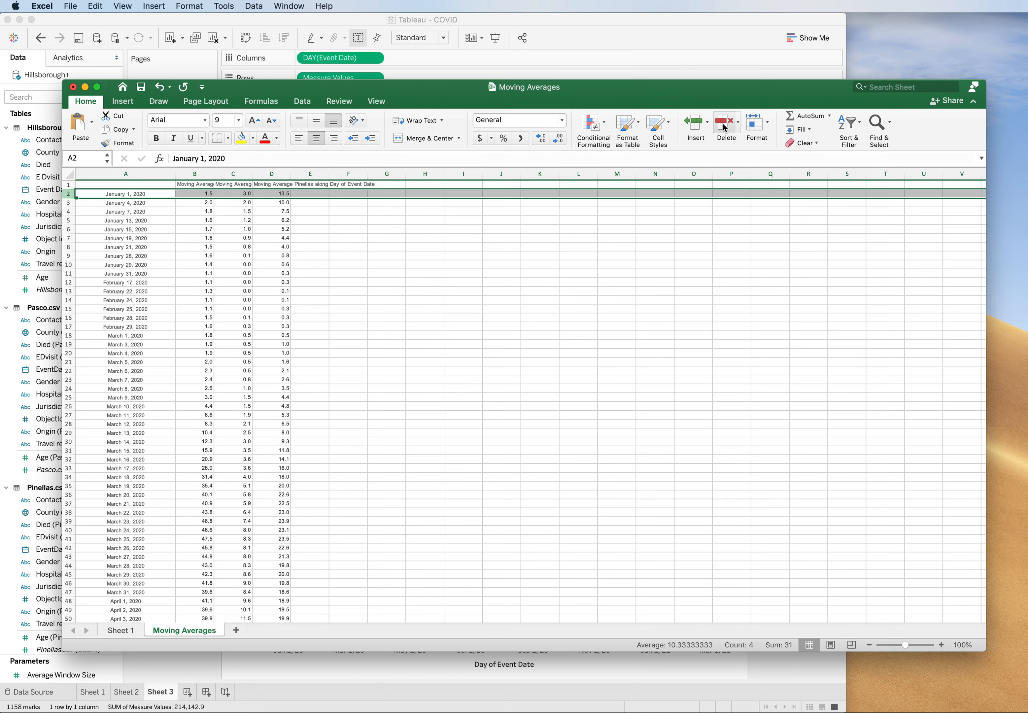
# Shorten the header in B1 to Hillsborough.
pyautogui.click(189, 185)
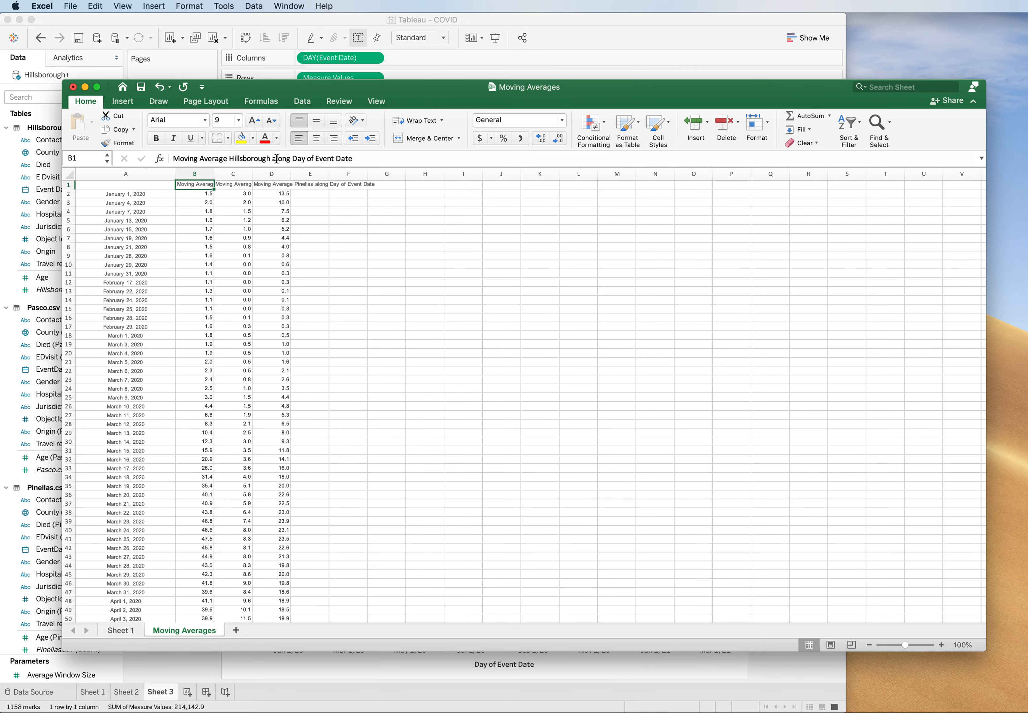
pyautogui.moveTo(231, 159); pyautogui.dragTo(121, 157)
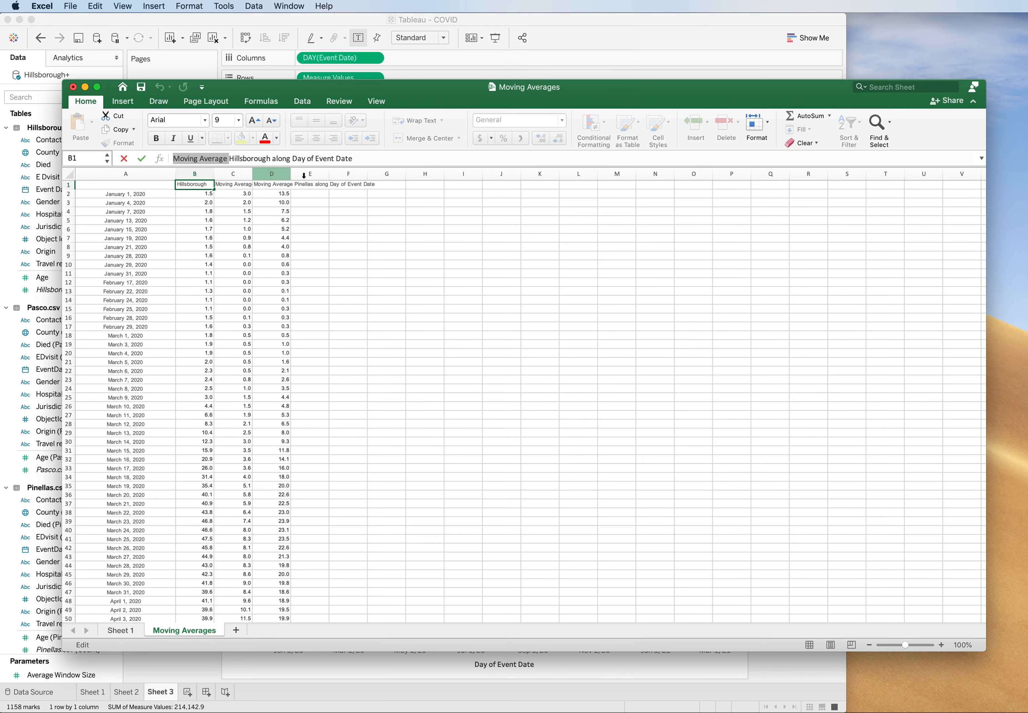
pyautogui.press('BackSpace')
pyautogui.moveTo(214, 158); pyautogui.dragTo(370, 160)
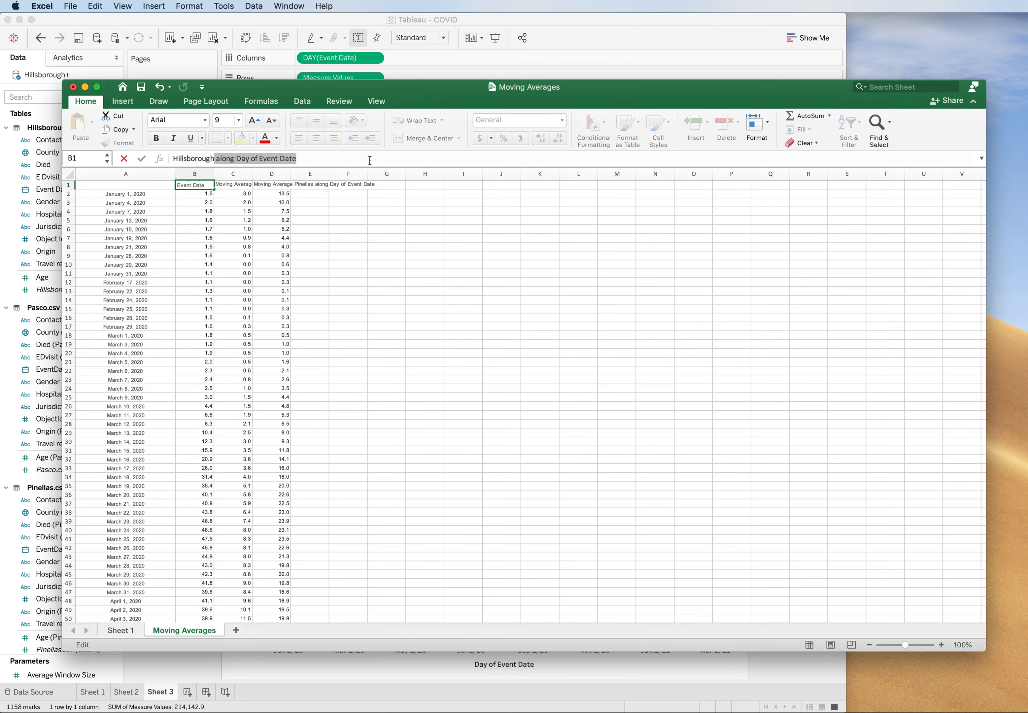
pyautogui.press('BackSpace')
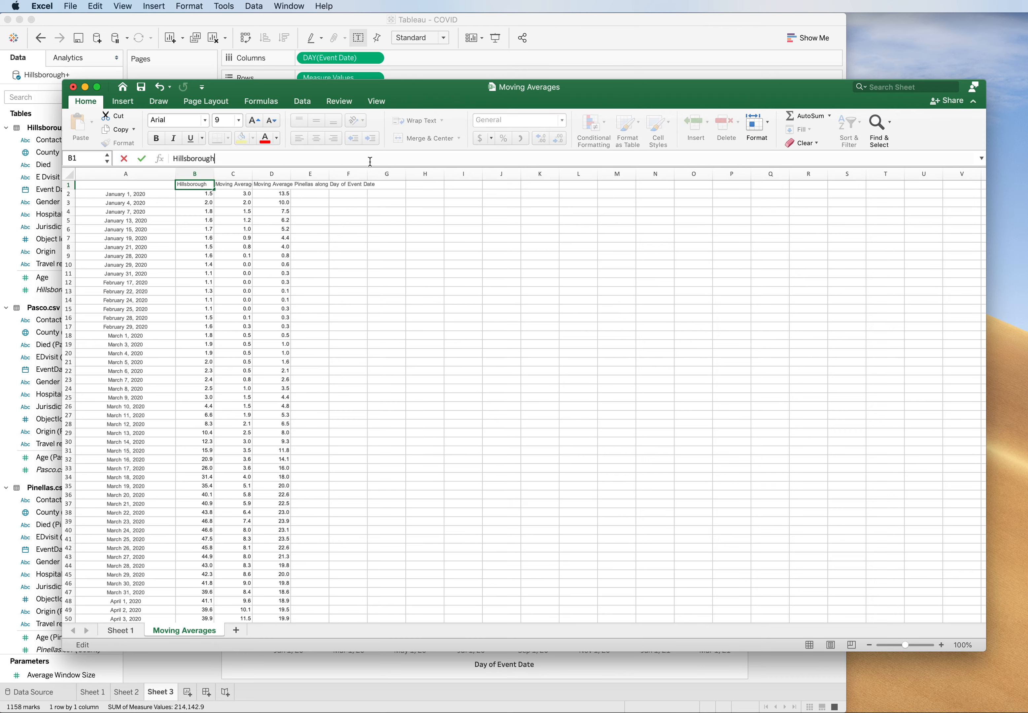
# Shorten the header in C1 to Pasco.
pyautogui.click(240, 185)
pyautogui.moveTo(229, 159); pyautogui.dragTo(119, 162)
pyautogui.press('BackSpace')
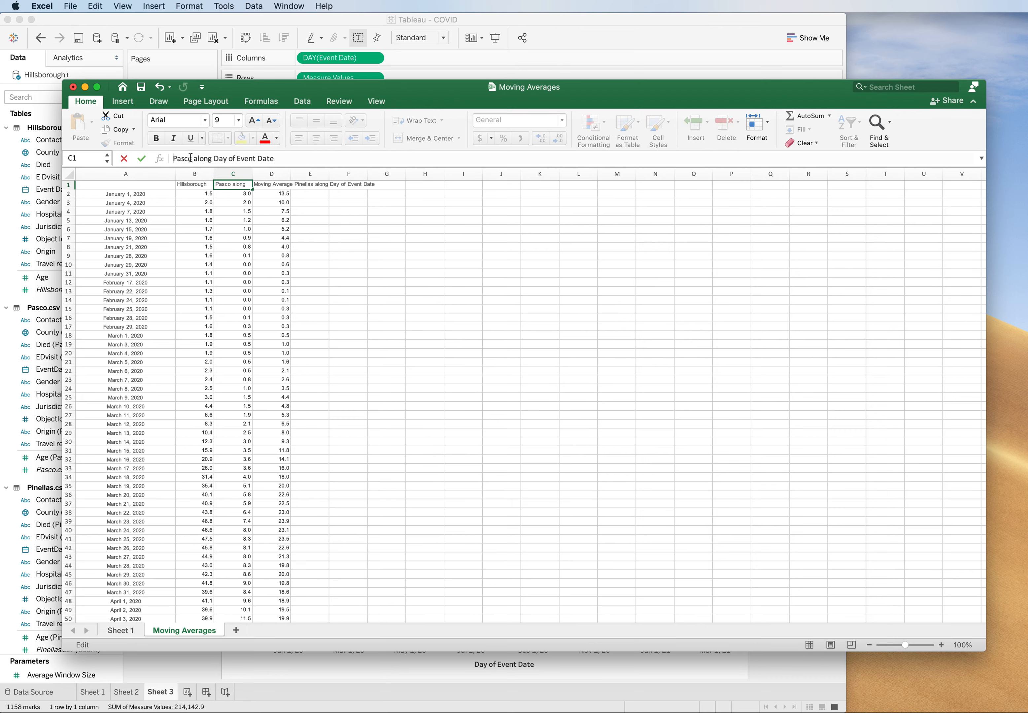
pyautogui.moveTo(191, 158); pyautogui.dragTo(276, 159)
pyautogui.press('BackSpace')
# Shorten the header in D1 to Pinellas.
pyautogui.click(320, 184)
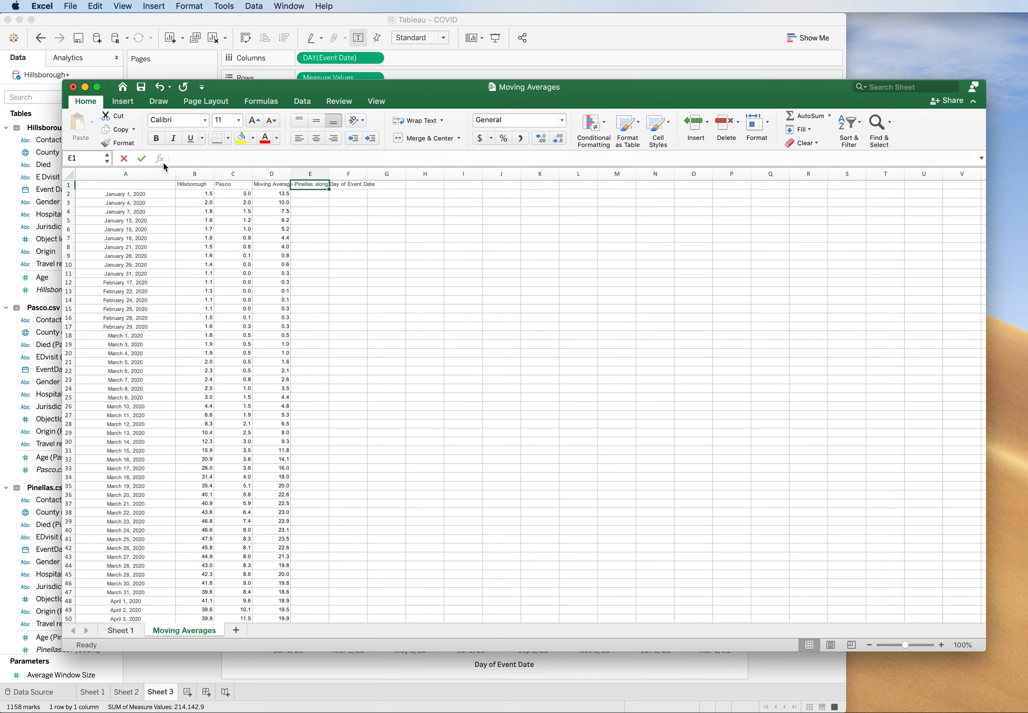
pyautogui.click(264, 185)
pyautogui.moveTo(173, 158); pyautogui.dragTo(230, 158)
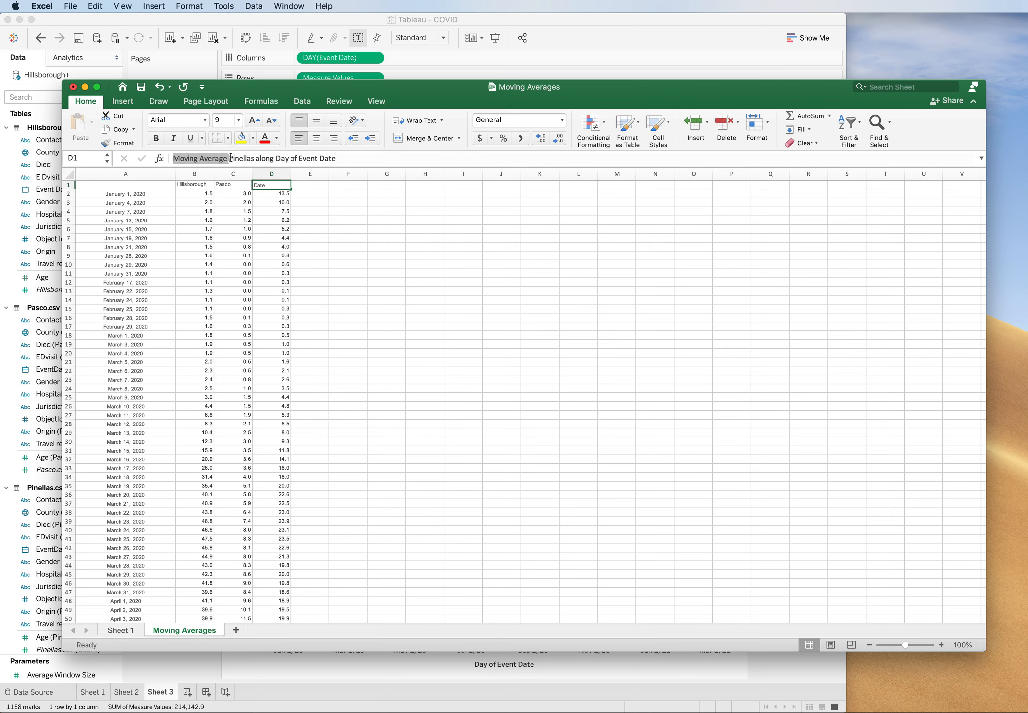
pyautogui.press('BackSpace')
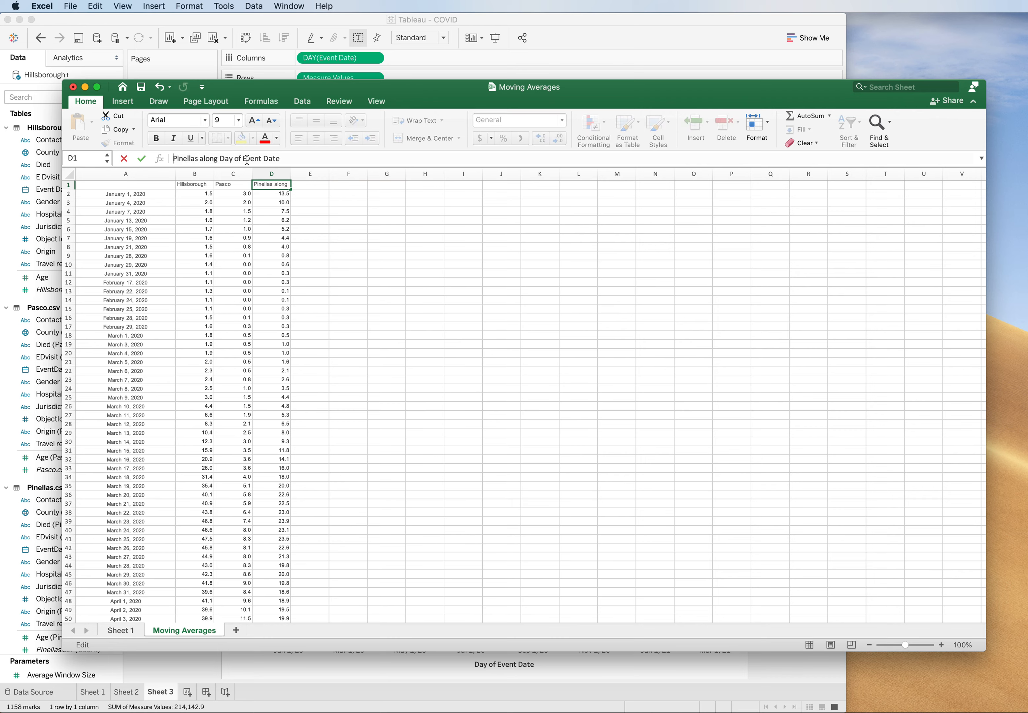
pyautogui.moveTo(197, 159); pyautogui.dragTo(369, 159)
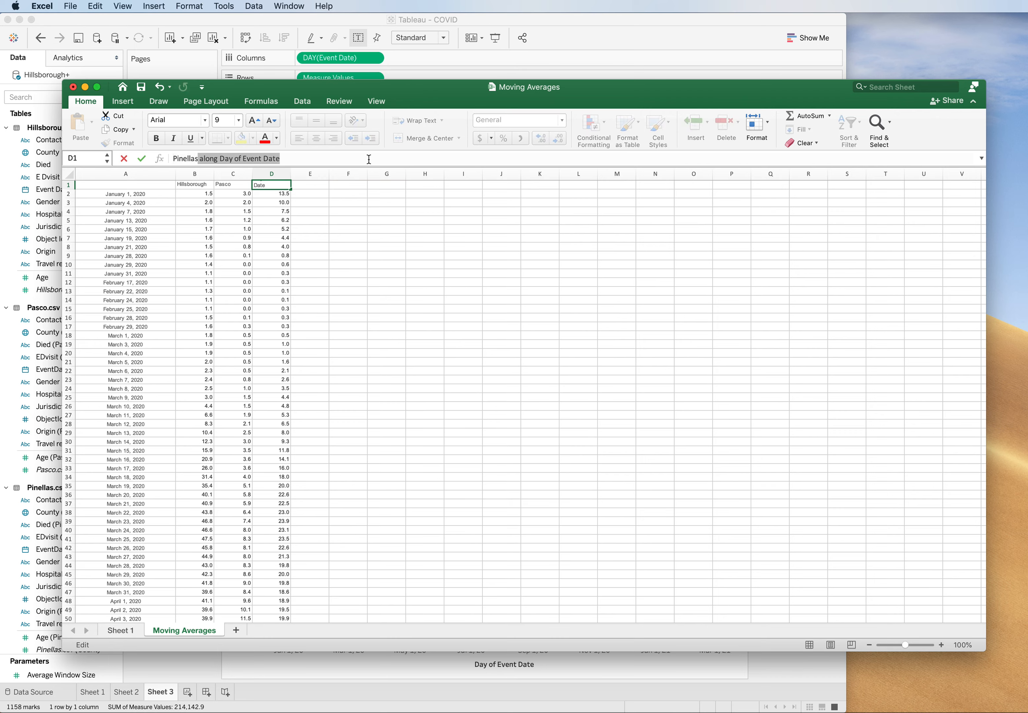
pyautogui.press('BackSpace')
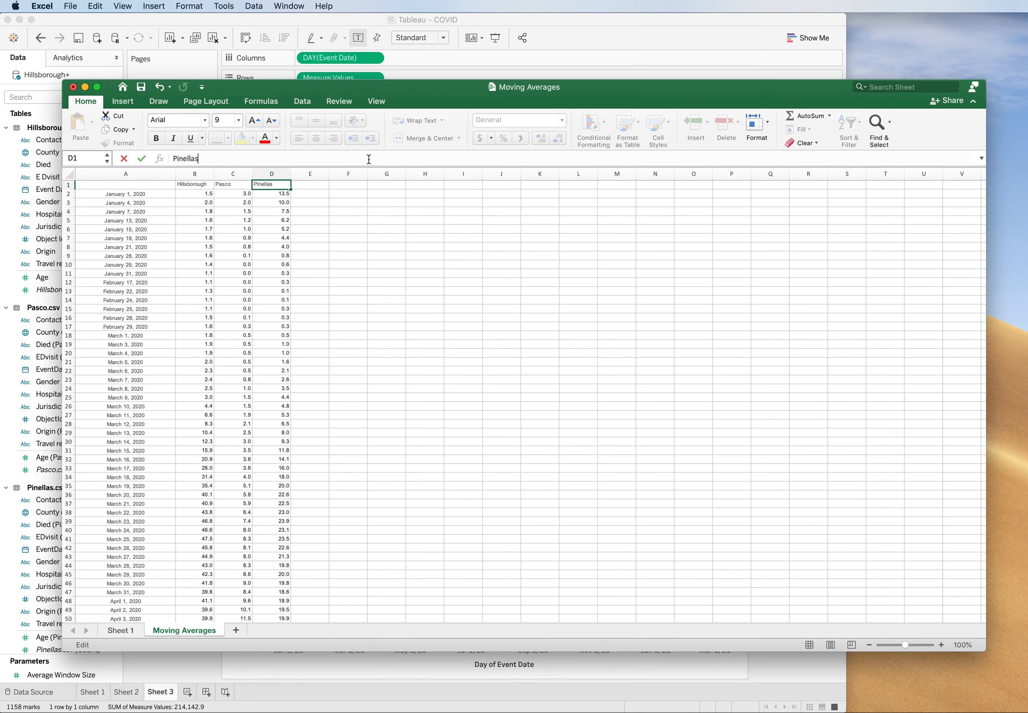
# Save and close the Moving Averages workbook, and close the Module 5 folder window.
pyautogui.click(141, 87)
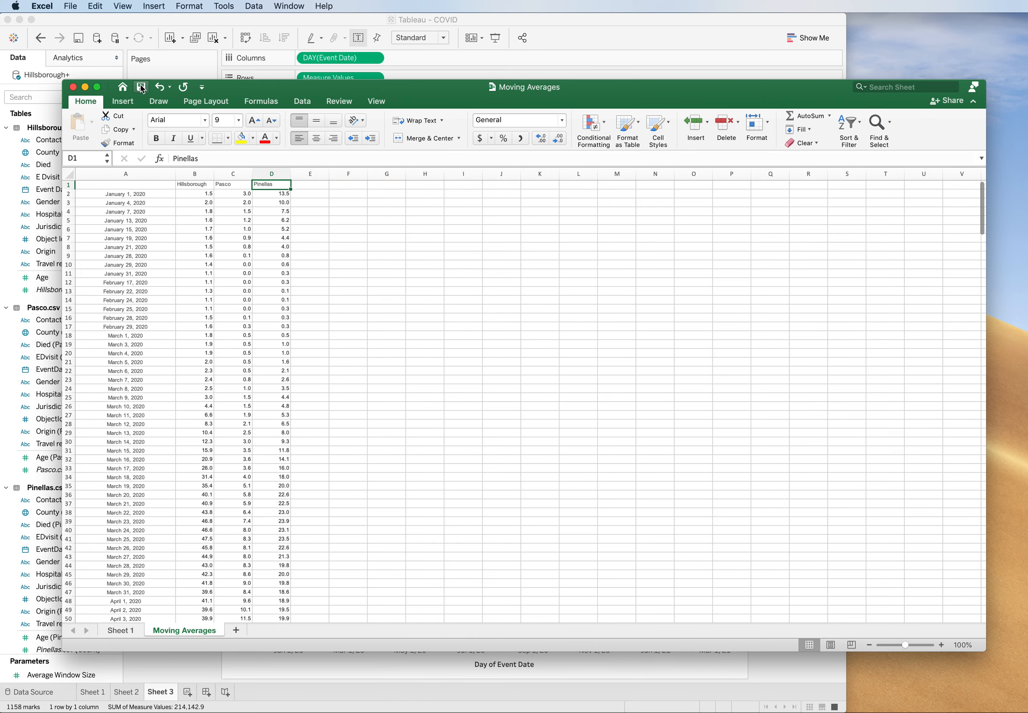
pyautogui.click(74, 87)
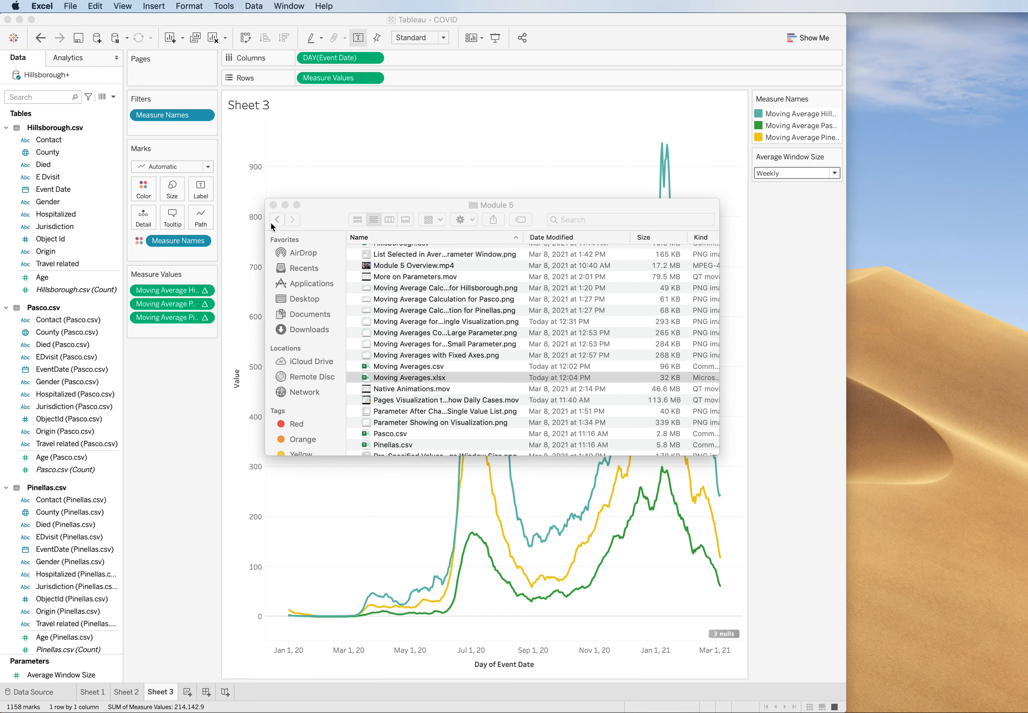
pyautogui.click(273, 205)
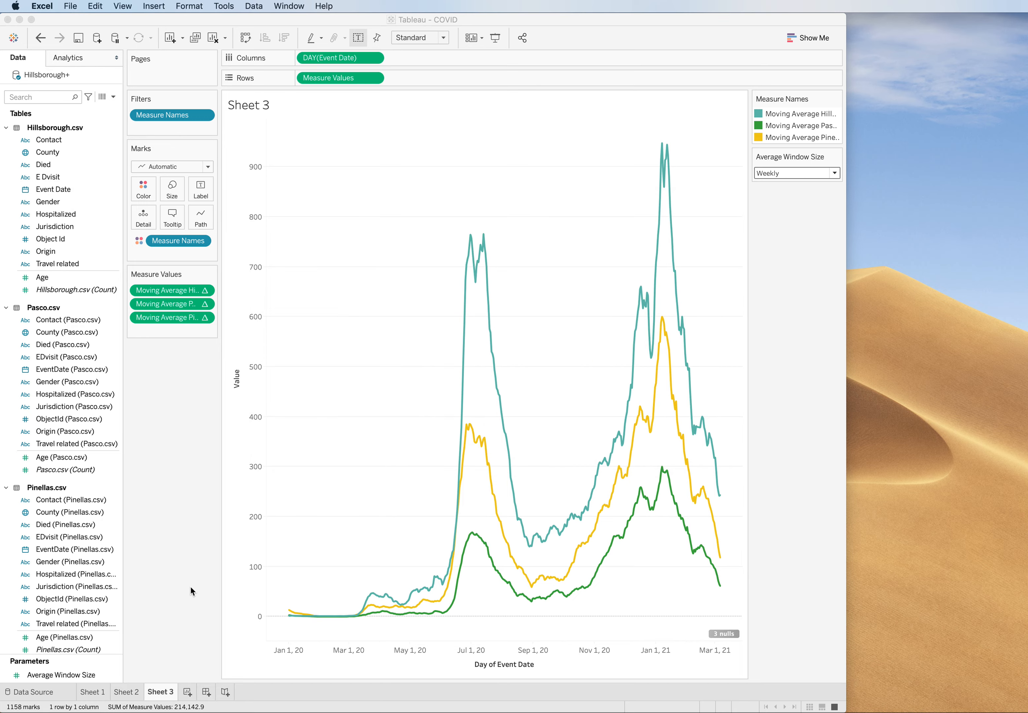
# Switch to Tableau, add a Microsoft Excel connection to Moving Averages.xlsx in the data source, and add its Moving Averages sheet to the data model.
pyautogui.click(46, 693)
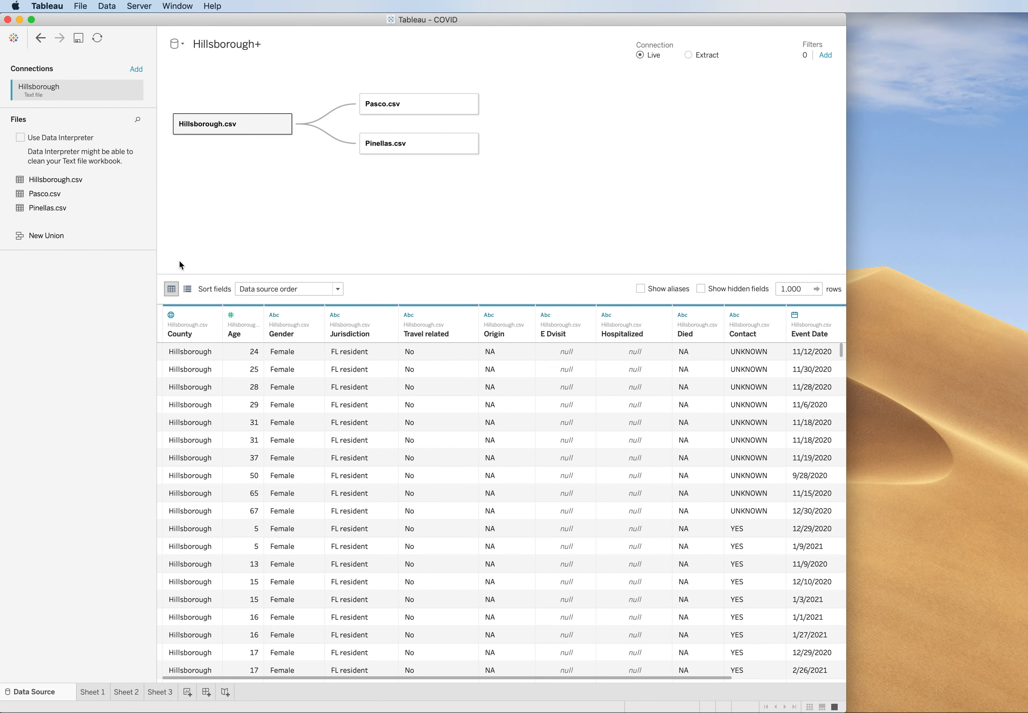
pyautogui.click(136, 69)
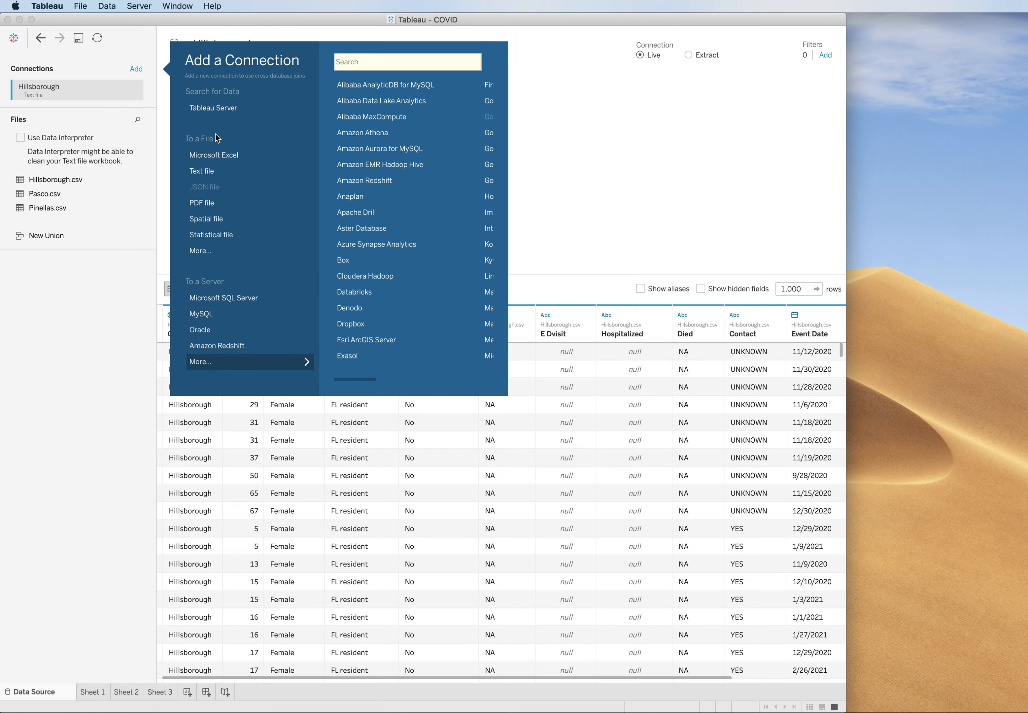
pyautogui.click(226, 160)
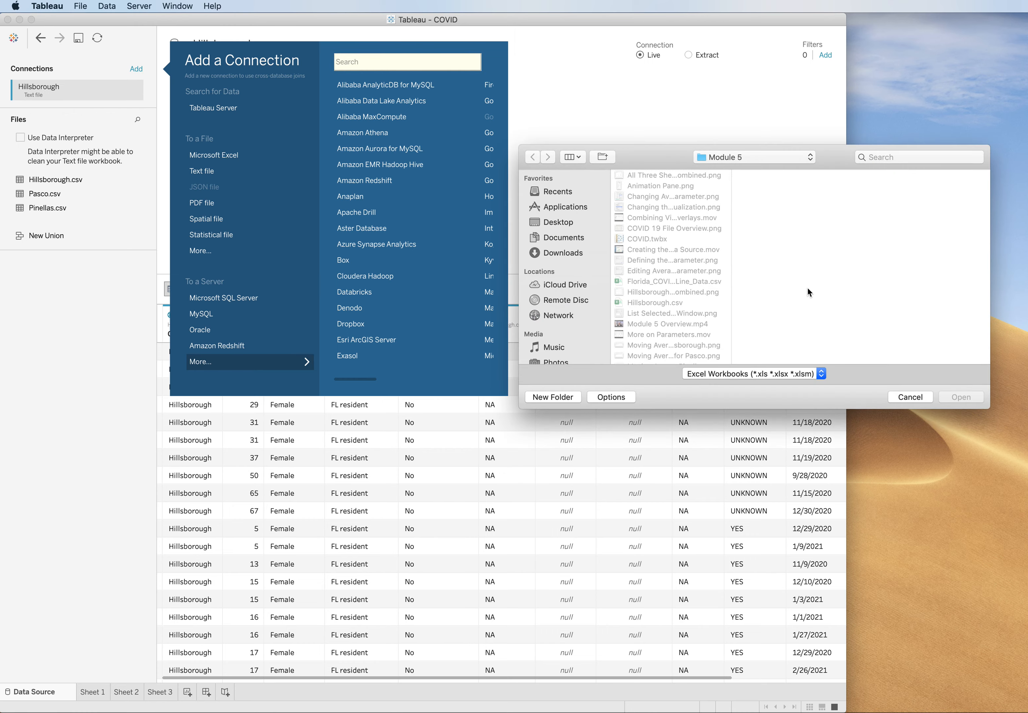
pyautogui.scroll(-8, 699, 287)
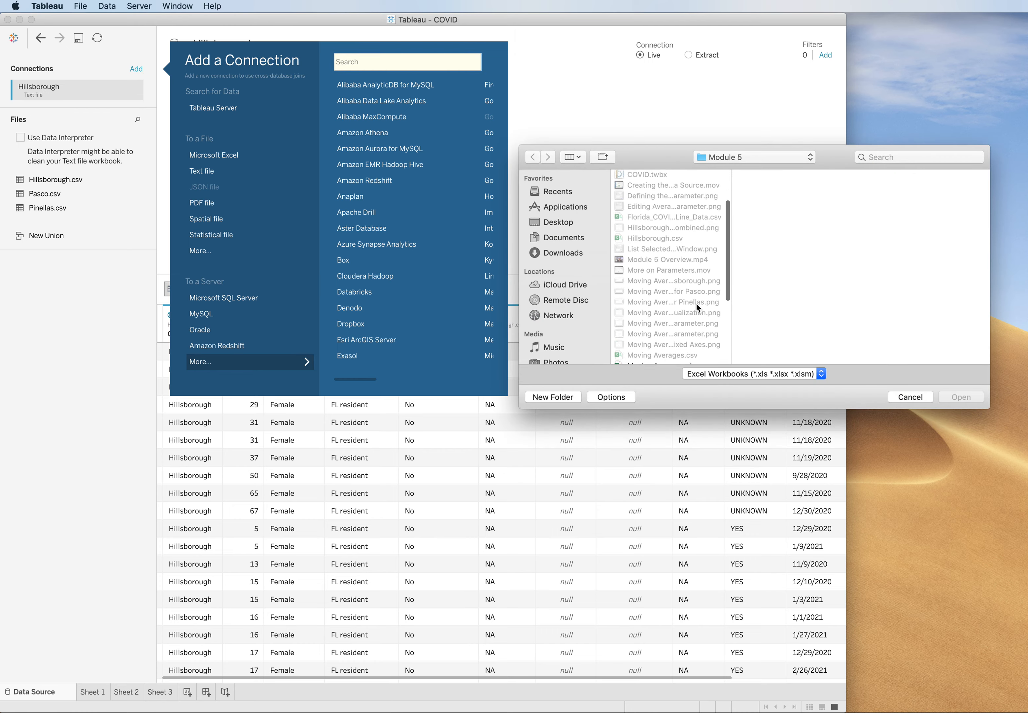
pyautogui.click(653, 273)
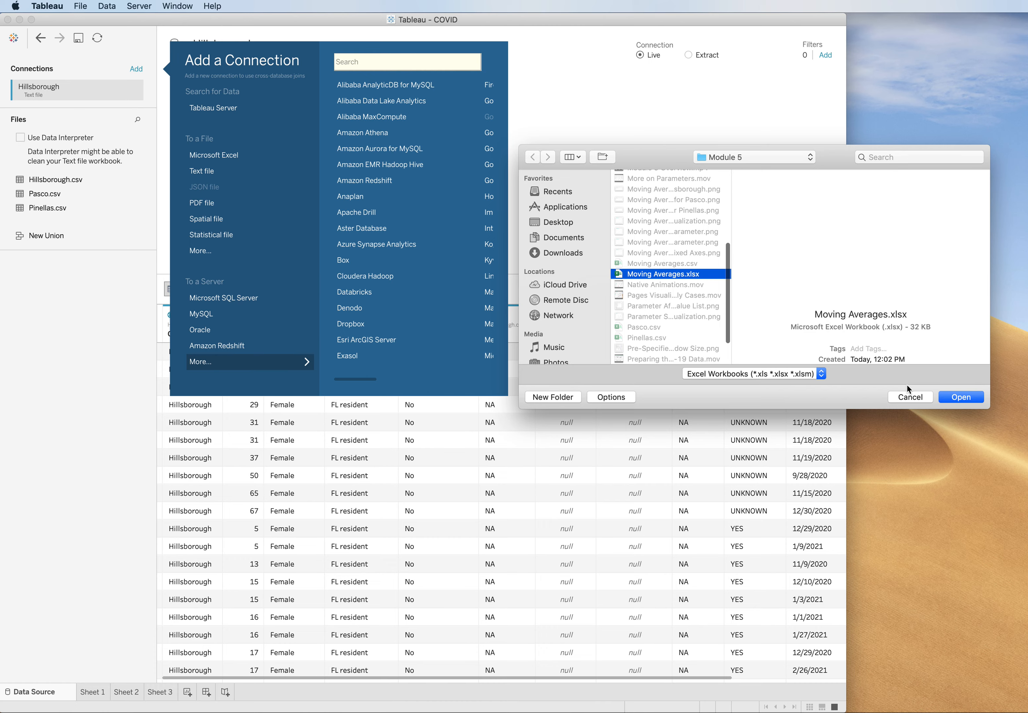
pyautogui.click(957, 399)
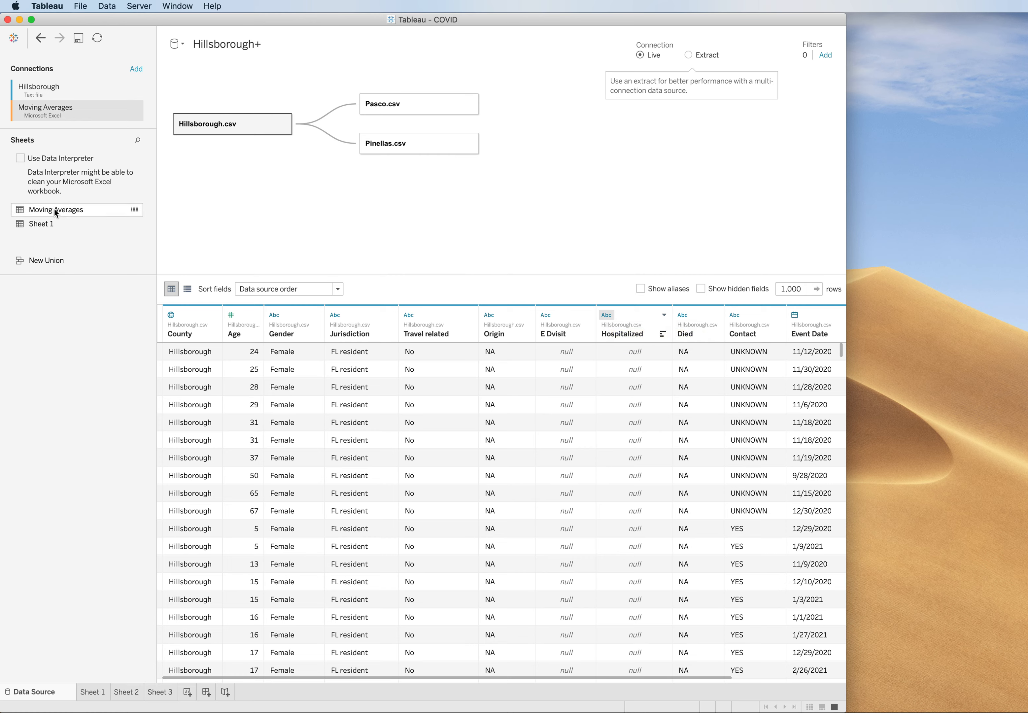
pyautogui.moveTo(53, 210); pyautogui.dragTo(397, 233)
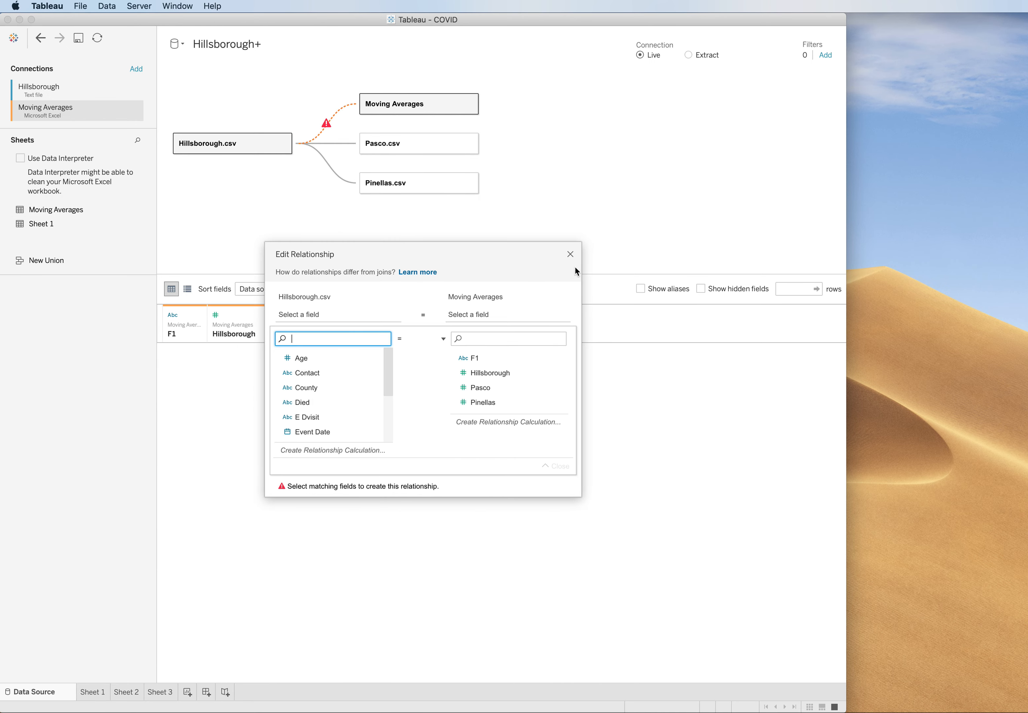
pyautogui.click(570, 254)
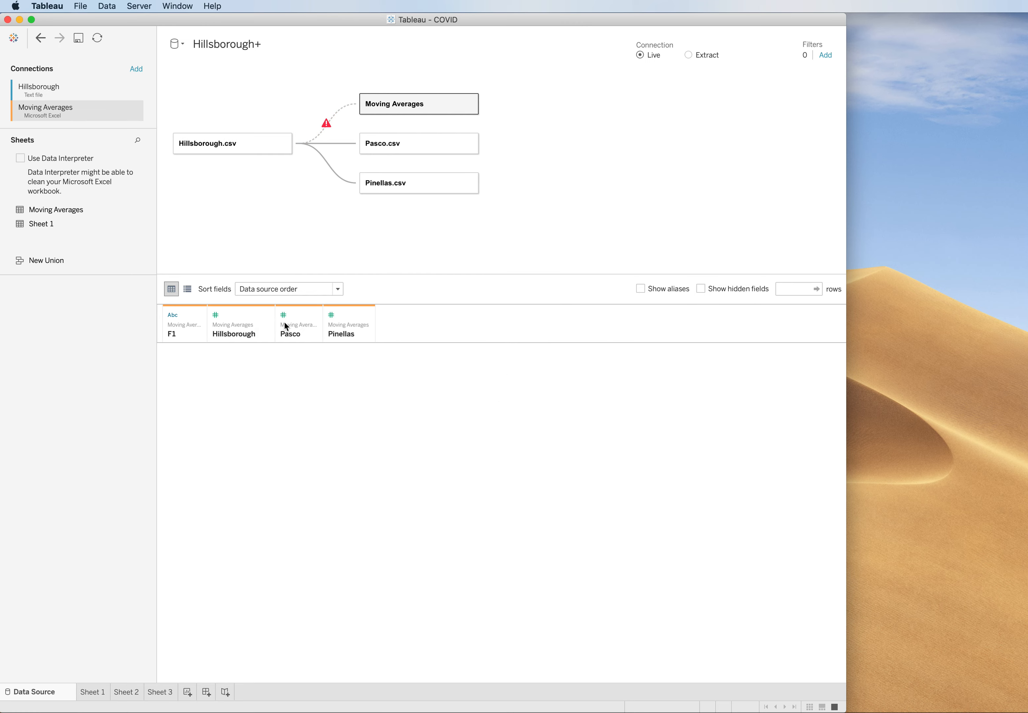
# Change the data type of the Moving Averages field F1 to Date and rename the field Date.
pyautogui.click(173, 316)
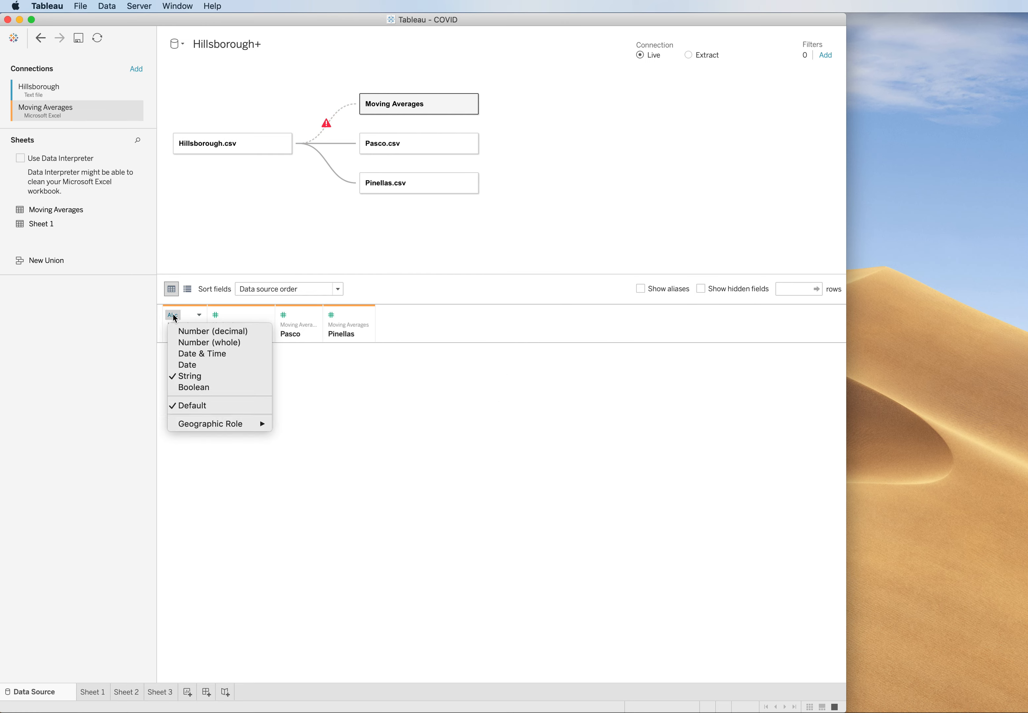
pyautogui.click(202, 370)
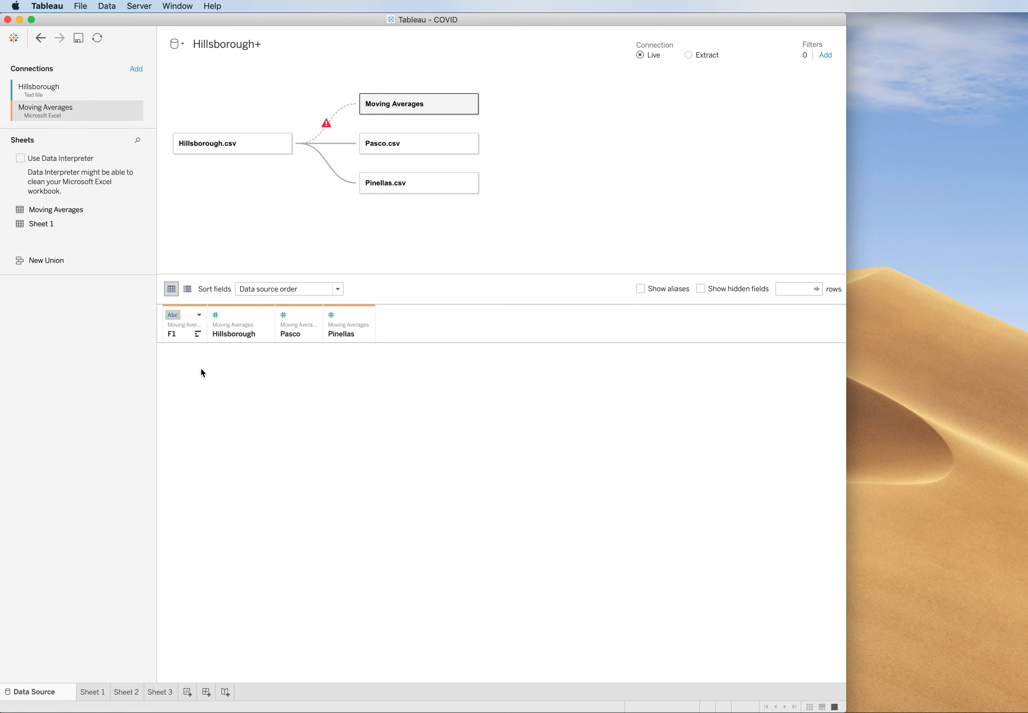
pyautogui.click(200, 316)
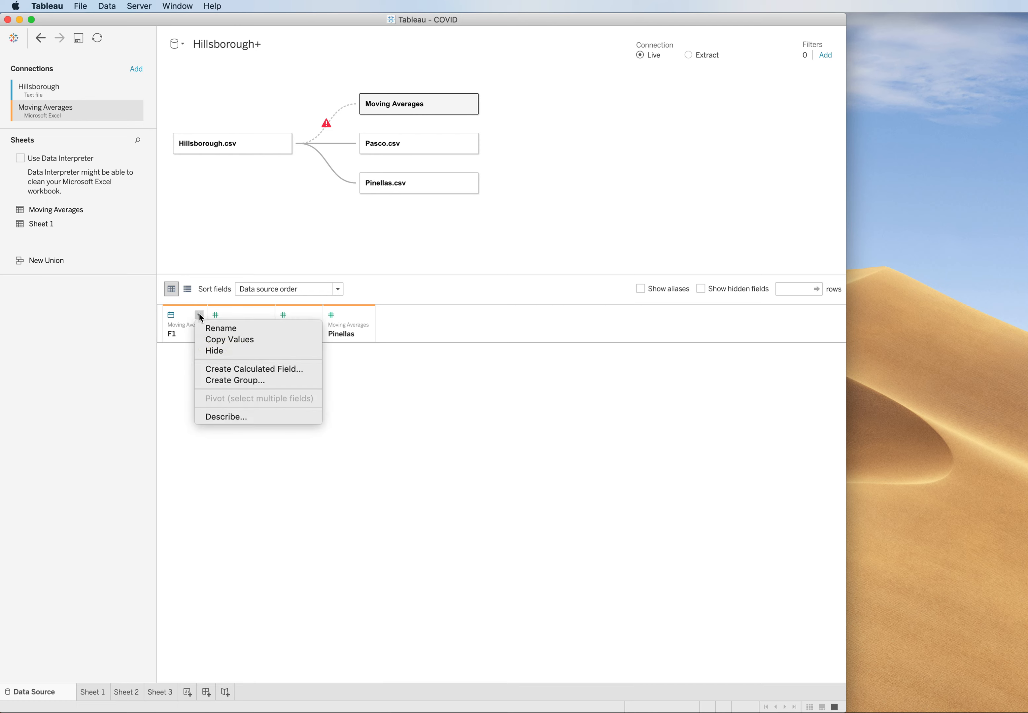
pyautogui.click(218, 329)
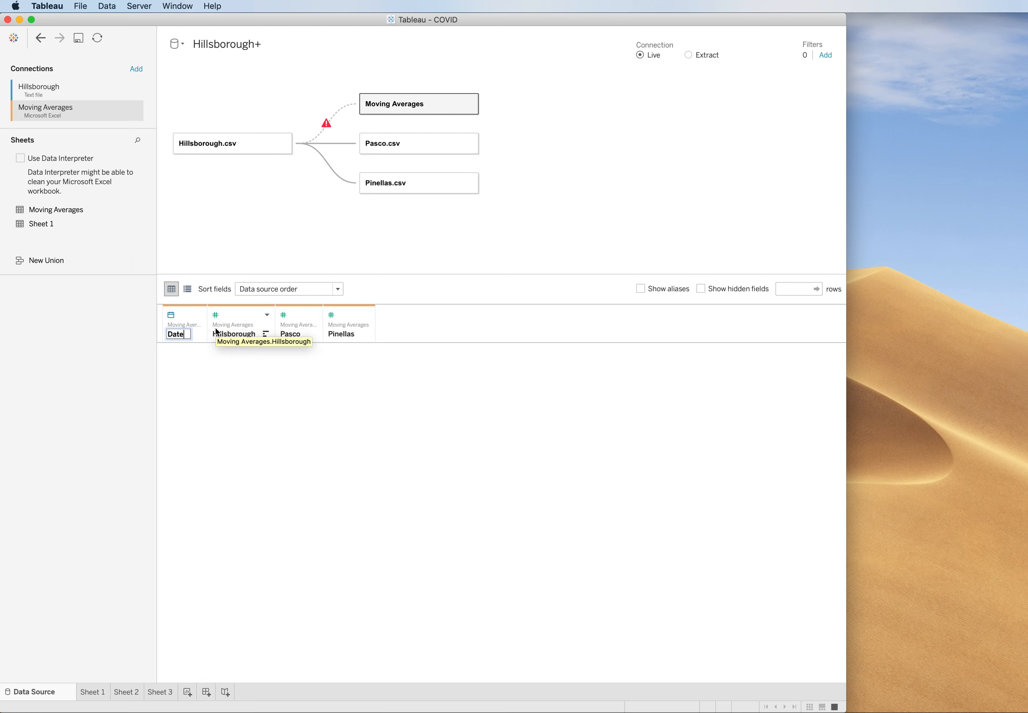
pyautogui.write('Date')
pyautogui.press('Return')
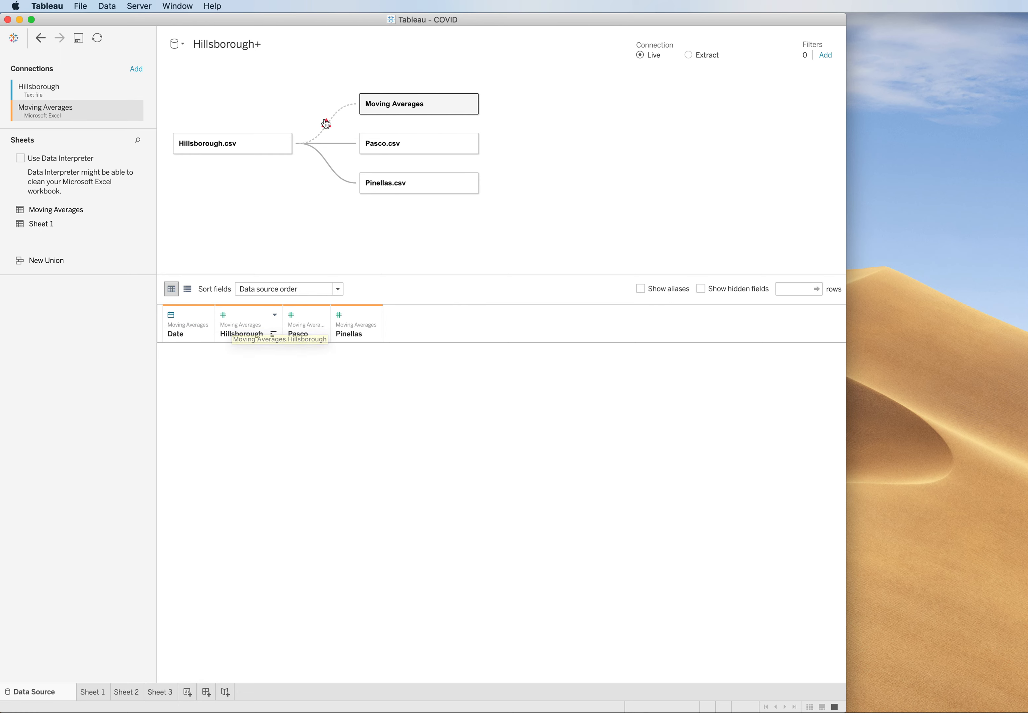
# Relate Hillsborough.csv to Moving Averages by matching Event Date with Date.
pyautogui.click(329, 123)
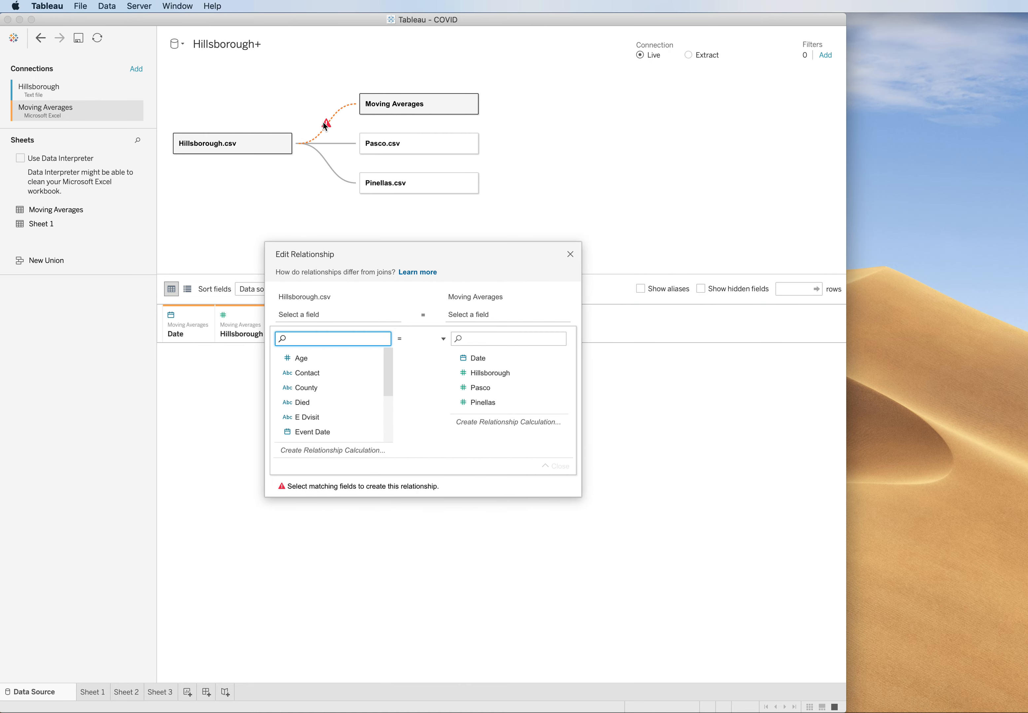
pyautogui.click(321, 431)
pyautogui.click(485, 360)
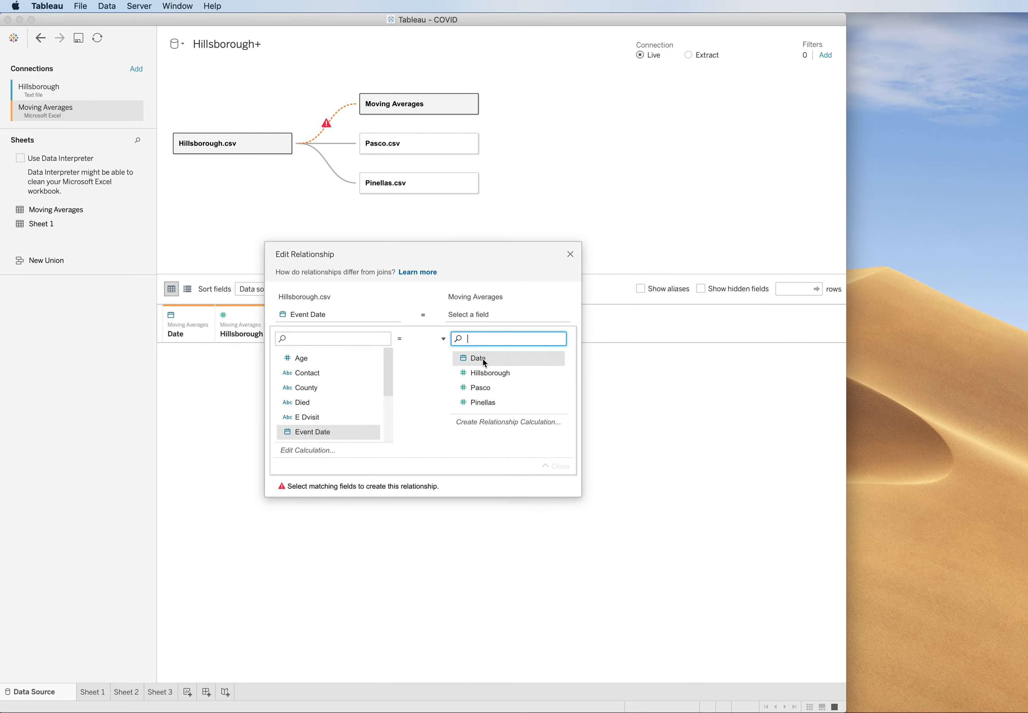
pyautogui.click(570, 255)
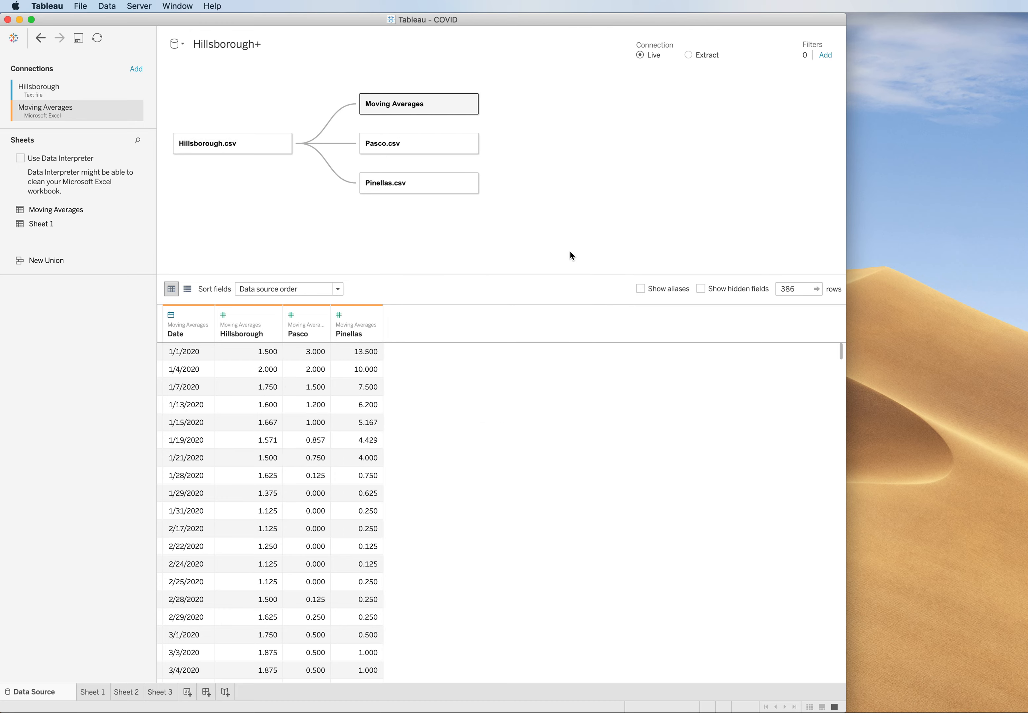
# Create a new worksheet and place the Moving Averages Date on Columns as a continuous Day.
pyautogui.click(187, 692)
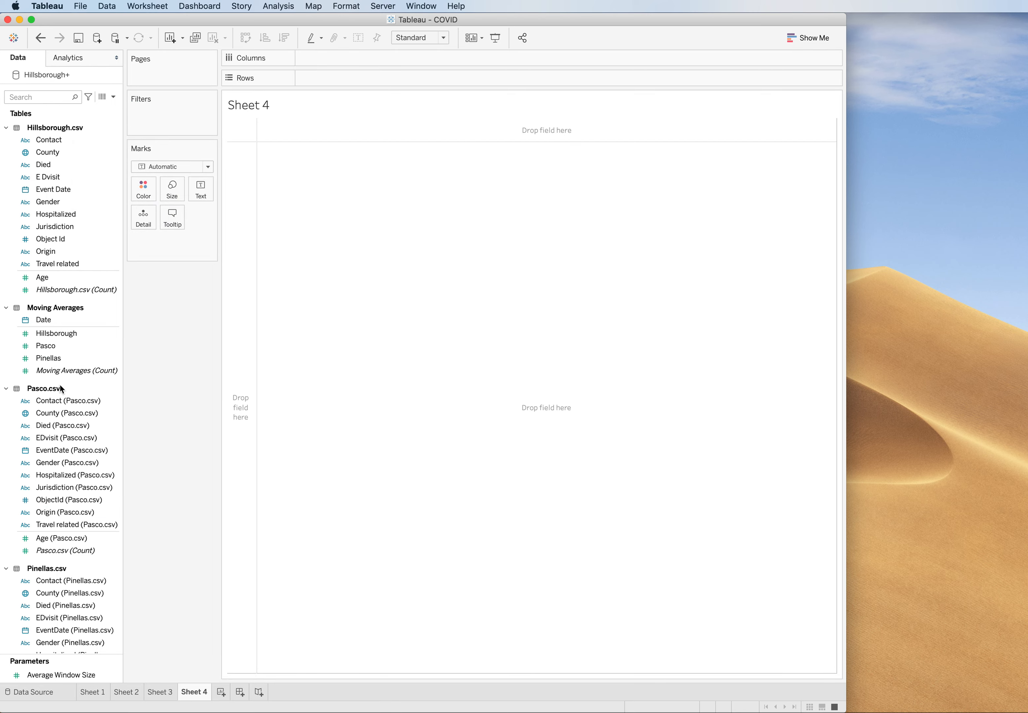
pyautogui.click(40, 322)
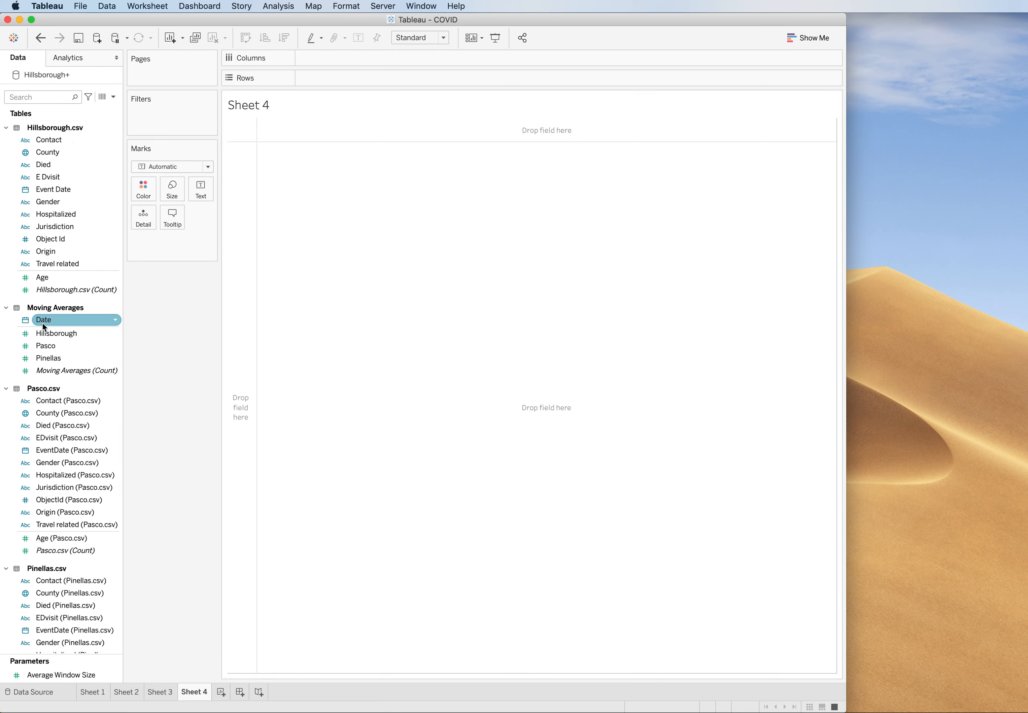
pyautogui.moveTo(46, 327); pyautogui.dragTo(325, 59)
pyautogui.click(377, 58)
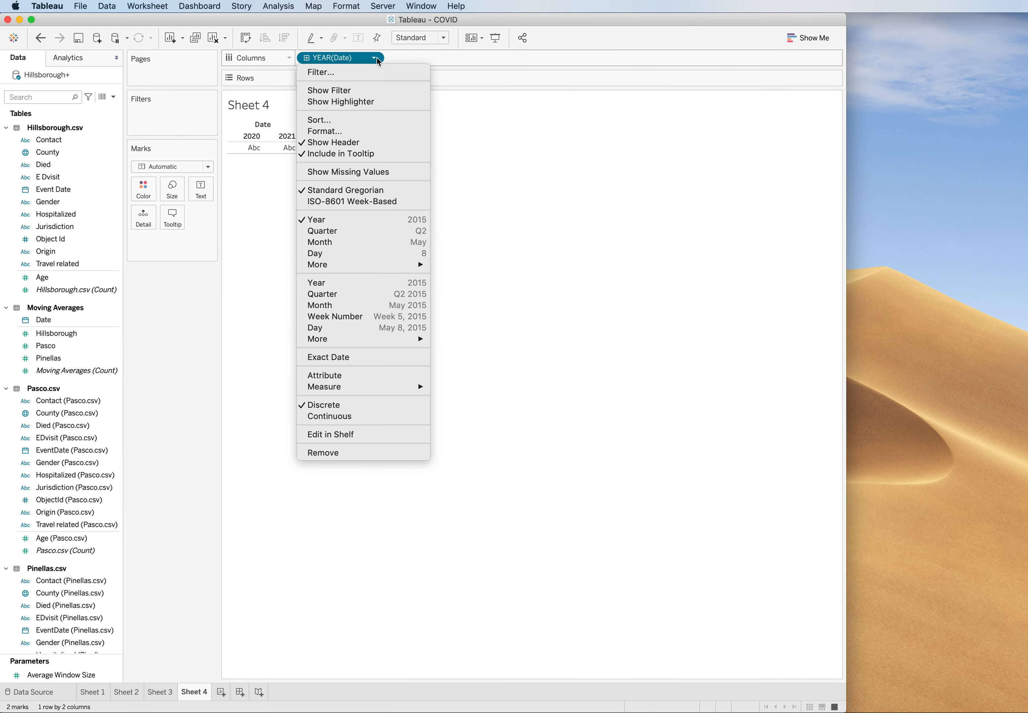
pyautogui.click(392, 327)
# Plot the Moving Averages fields Hillsborough, Pasco and Pinellas on Rows with one shared value axis, and set the mark type to Circle.
pyautogui.moveTo(50, 334); pyautogui.dragTo(321, 80)
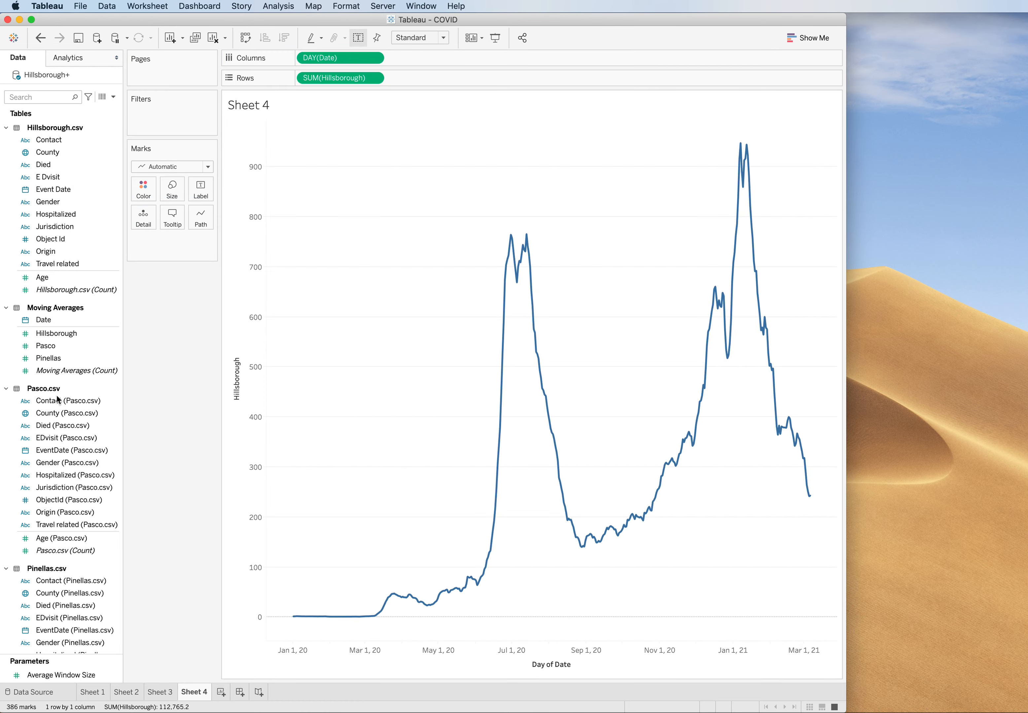
pyautogui.moveTo(49, 345); pyautogui.dragTo(429, 81)
pyautogui.moveTo(49, 360); pyautogui.dragTo(508, 81)
pyautogui.moveTo(236, 131); pyautogui.dragTo(245, 353)
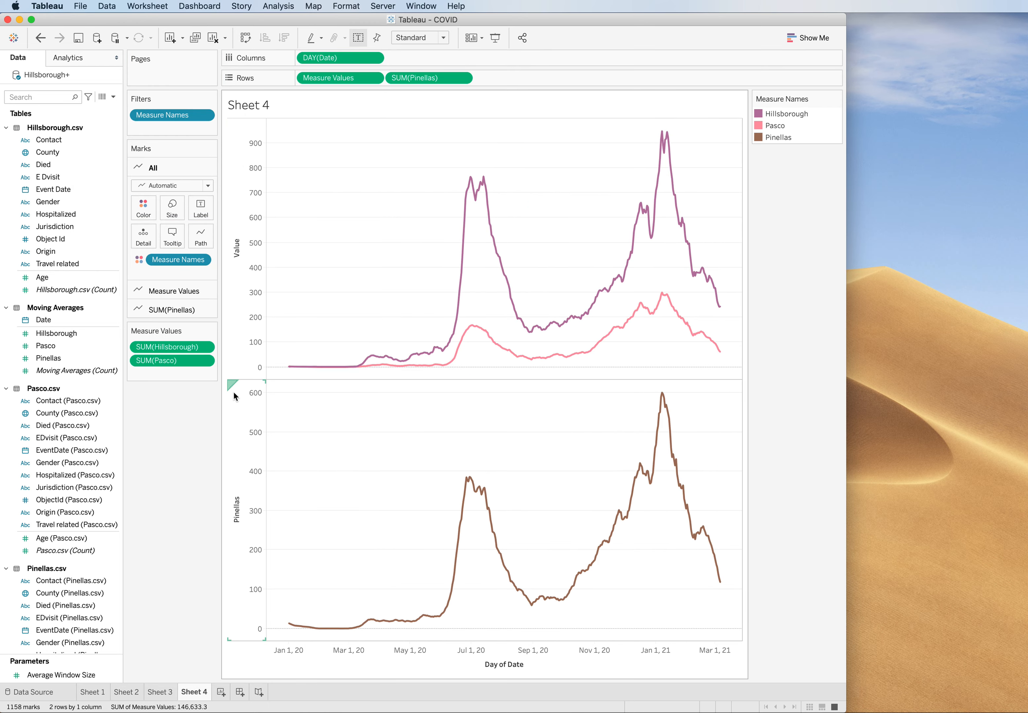
pyautogui.moveTo(234, 395); pyautogui.dragTo(262, 211)
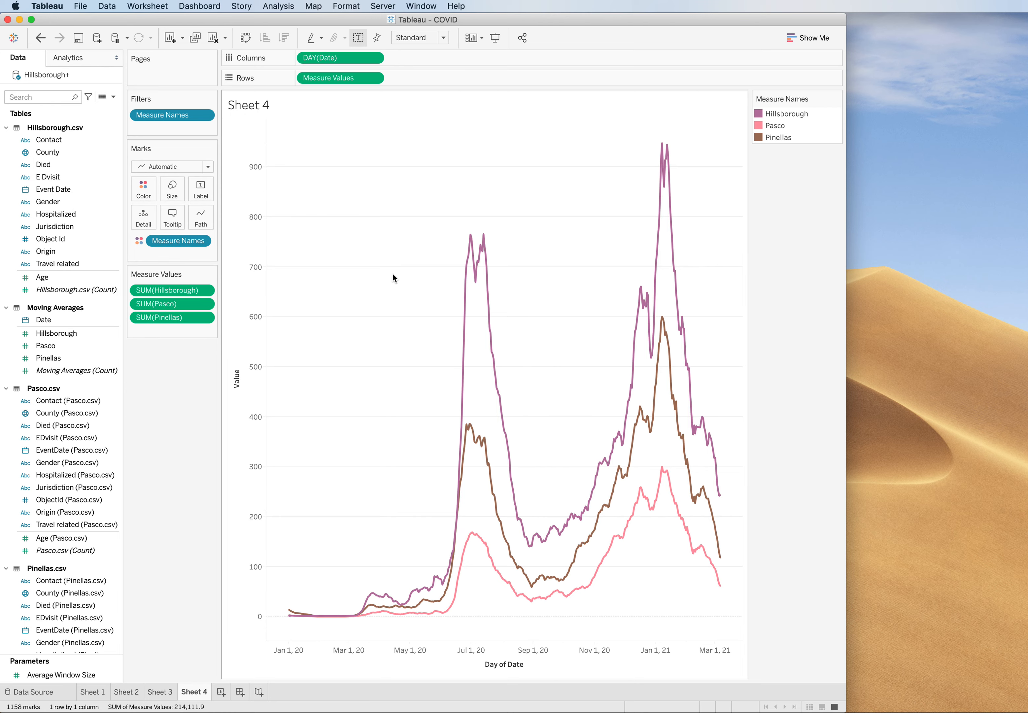
pyautogui.click(208, 167)
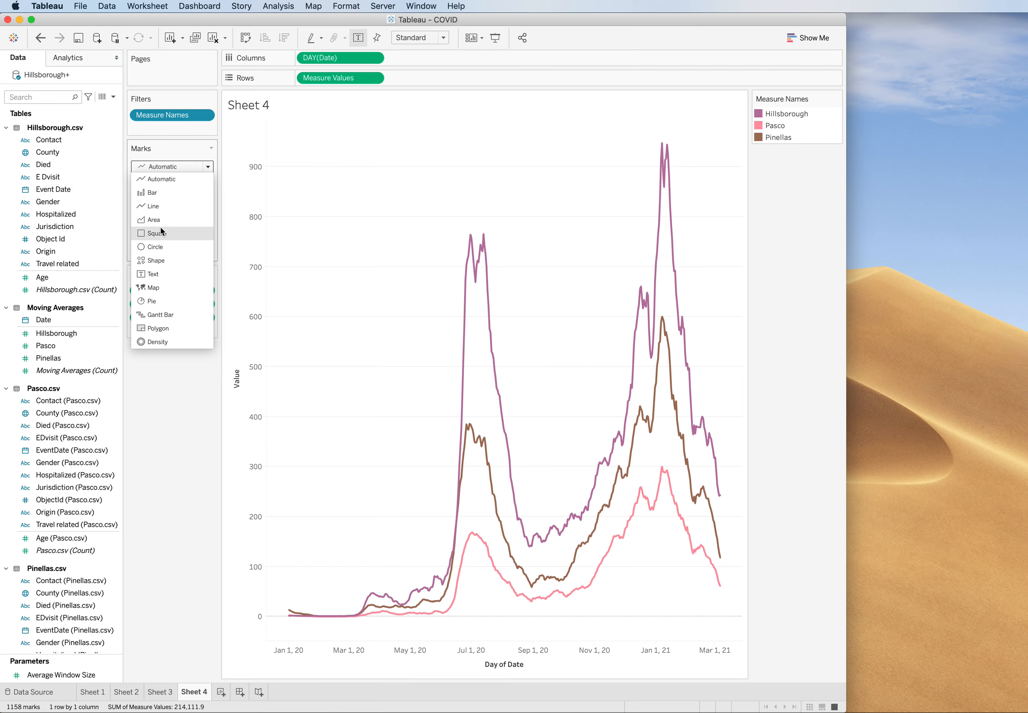
pyautogui.click(157, 247)
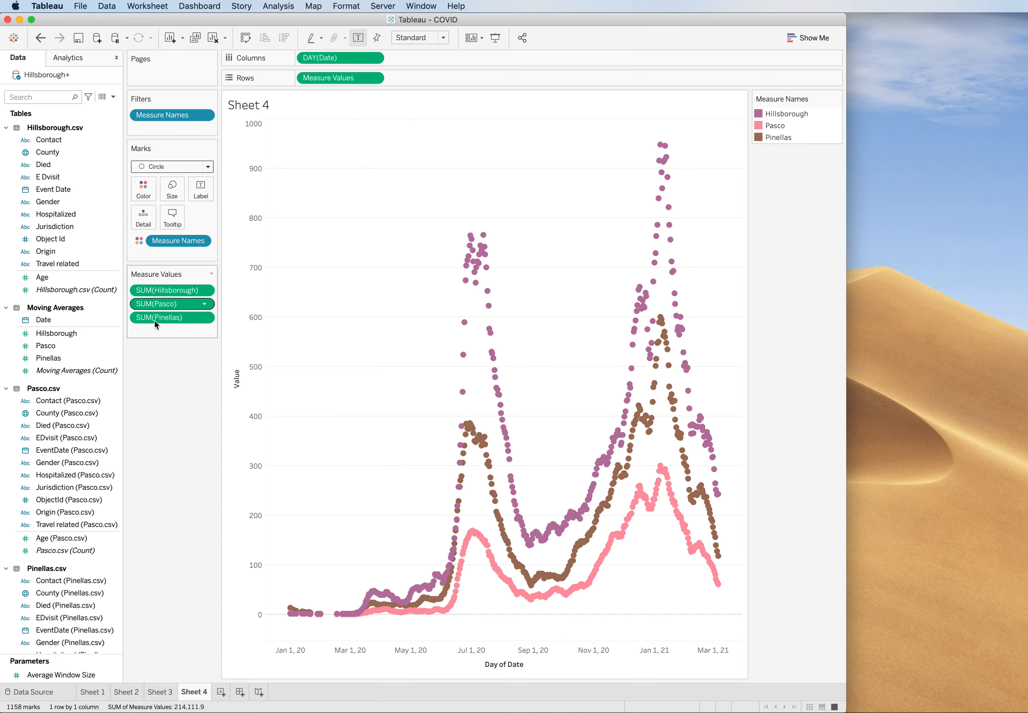
# Add the Moving Averages Date to Pages and set it to the full-date Day level.
pyautogui.moveTo(45, 320); pyautogui.dragTo(157, 69)
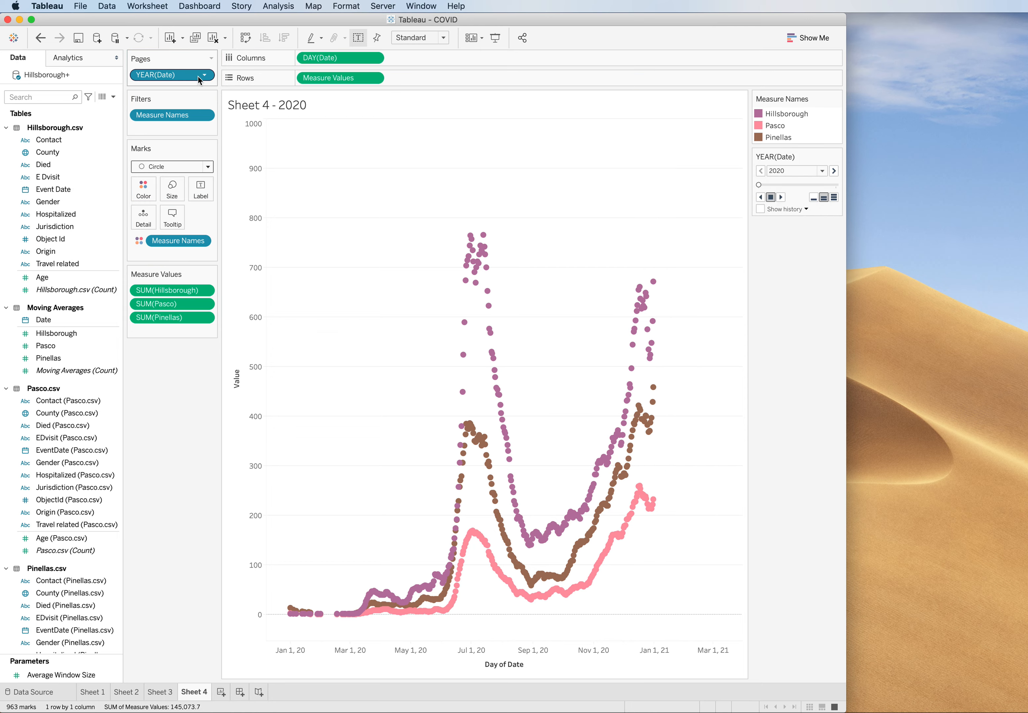
pyautogui.click(205, 75)
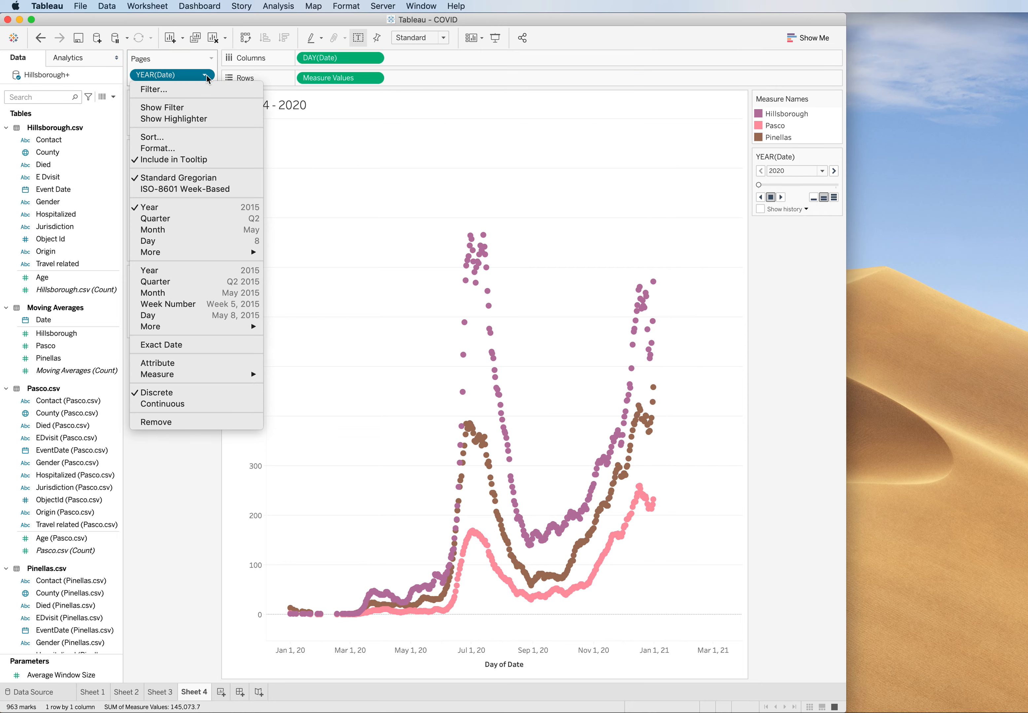
pyautogui.click(216, 316)
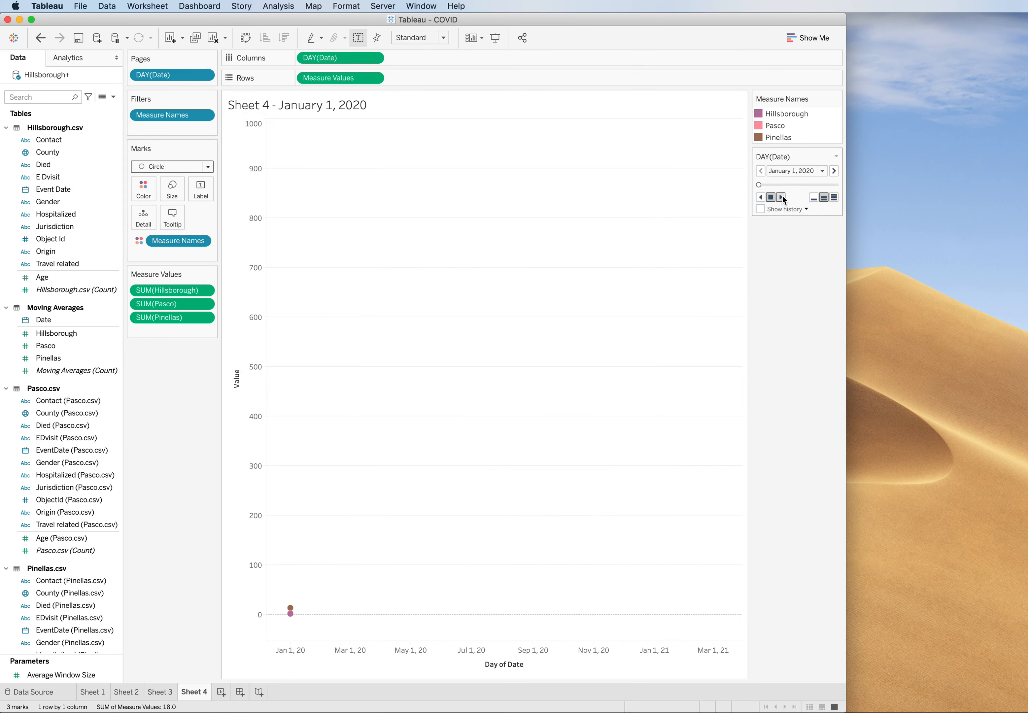
# Enable page history for the Day pages and display it as trails.
pyautogui.click(805, 209)
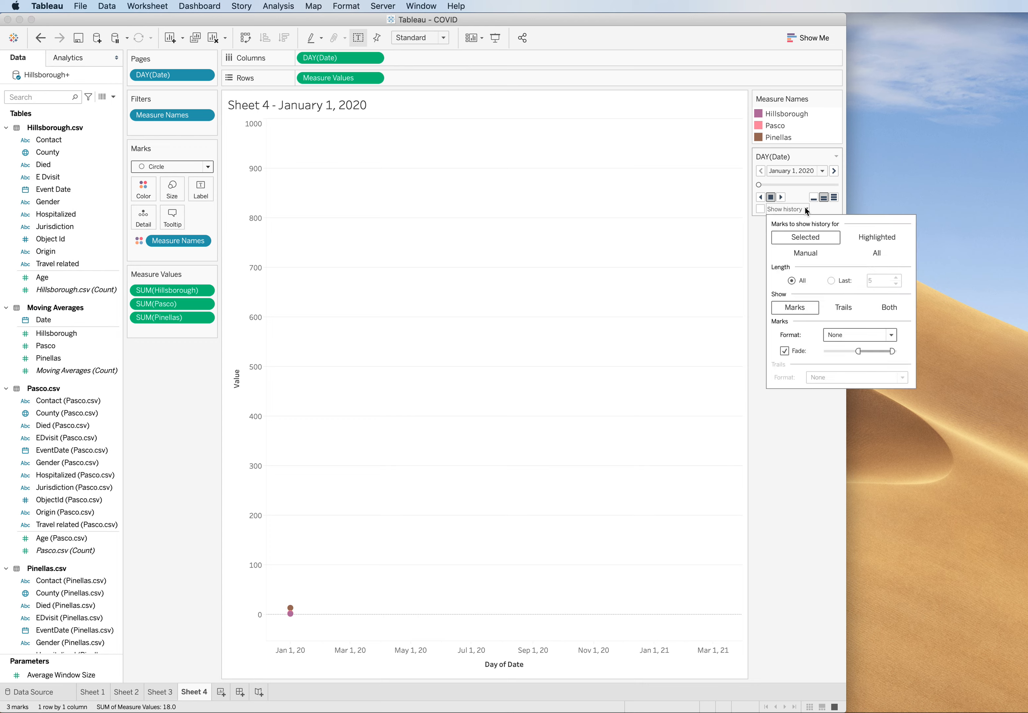
pyautogui.click(846, 308)
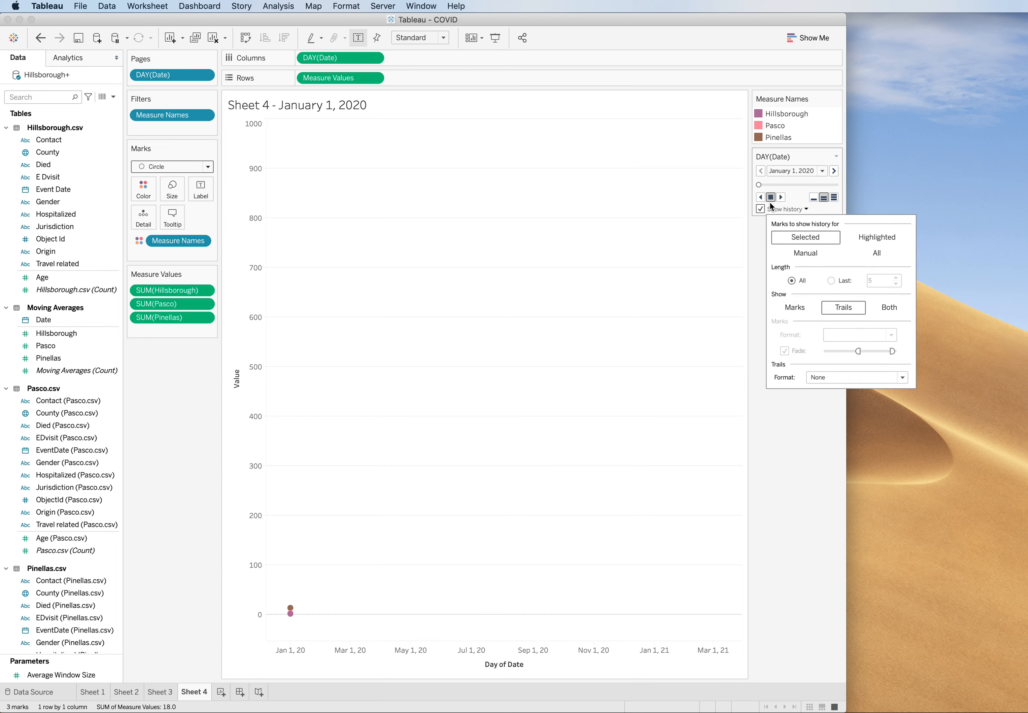
pyautogui.click(759, 236)
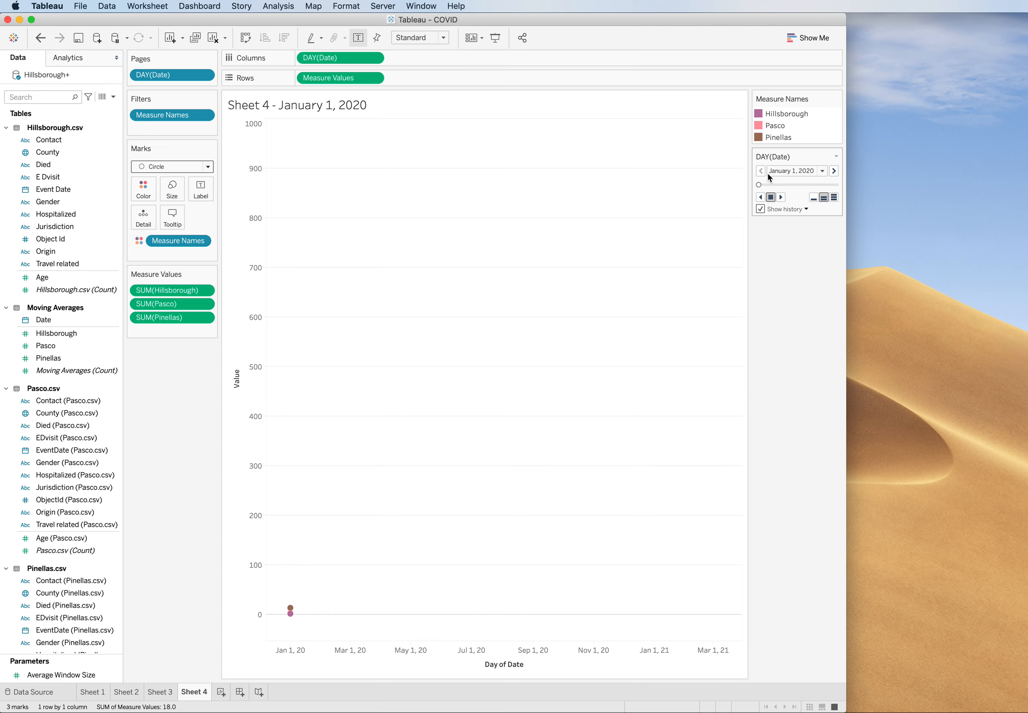
# Advance a few daily pages, then play the pages forward at the fastest speed.
pyautogui.click(834, 172)
pyautogui.click(834, 172)
pyautogui.click(834, 172)
pyautogui.click(781, 198)
pyautogui.click(834, 197)
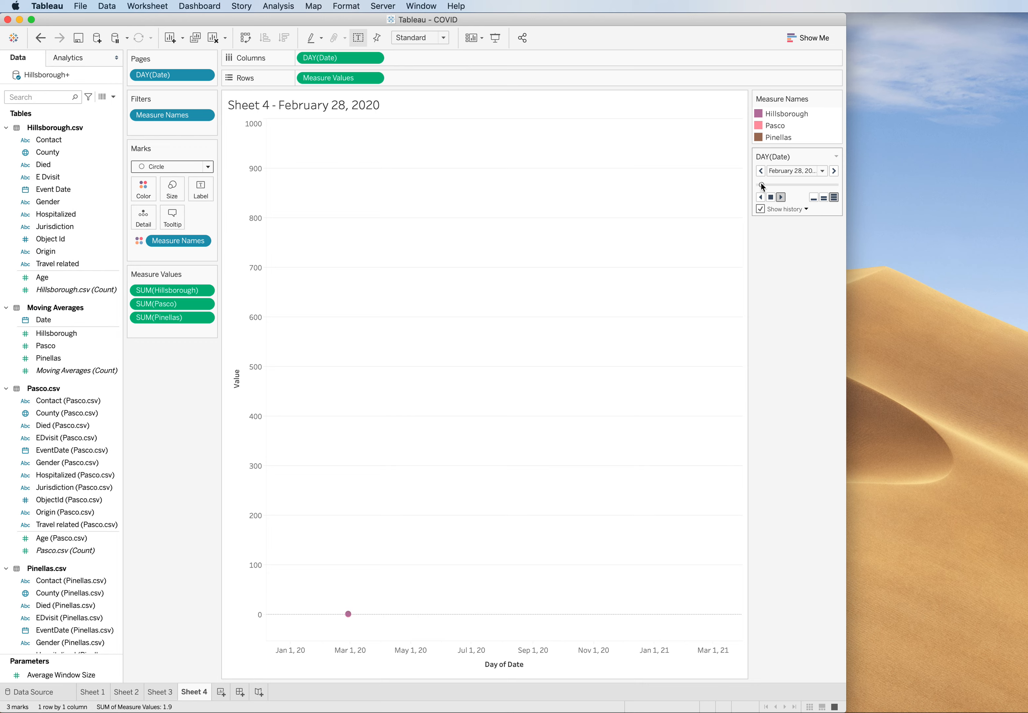
# Show the history trails for all marks and play the daily pages forward to July 14, 2020.
pyautogui.click(806, 210)
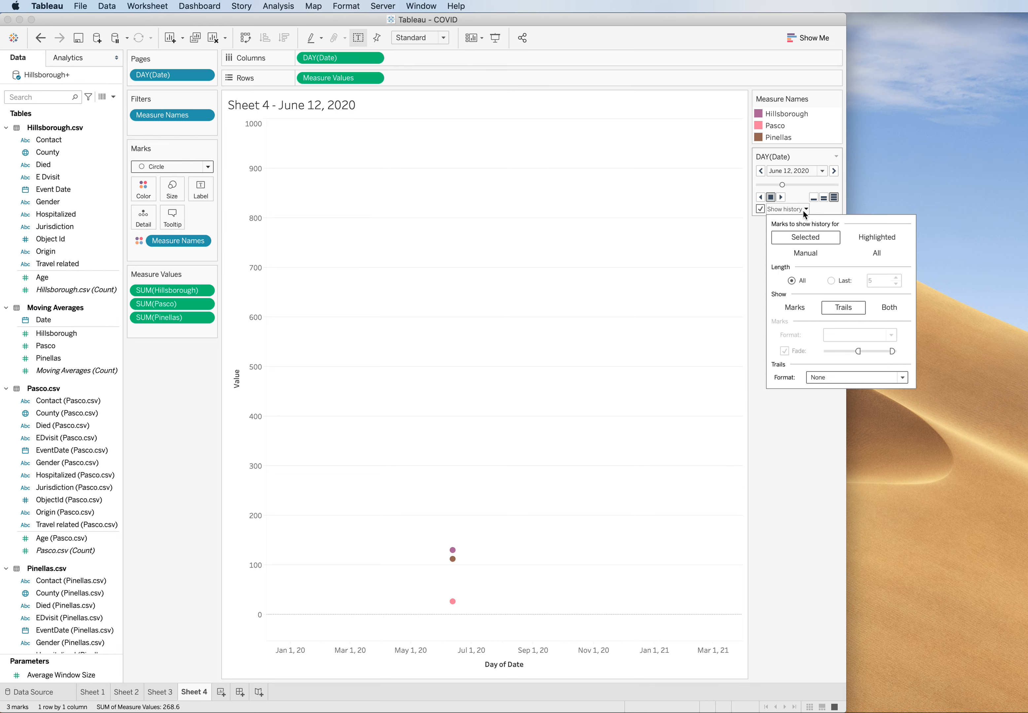
pyautogui.click(877, 255)
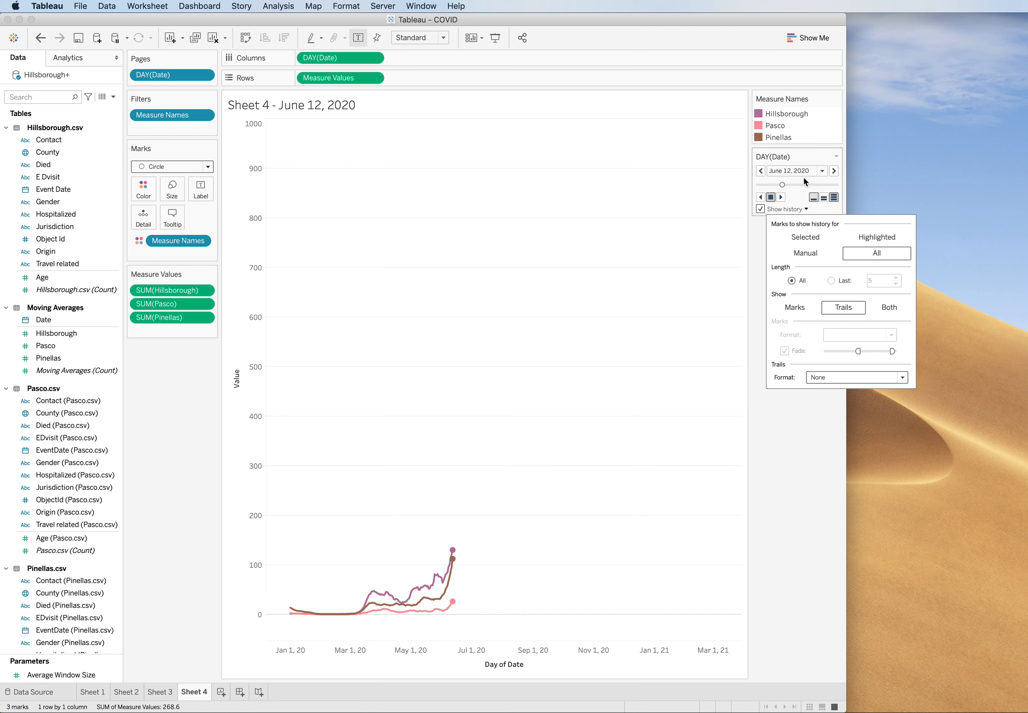
pyautogui.click(779, 432)
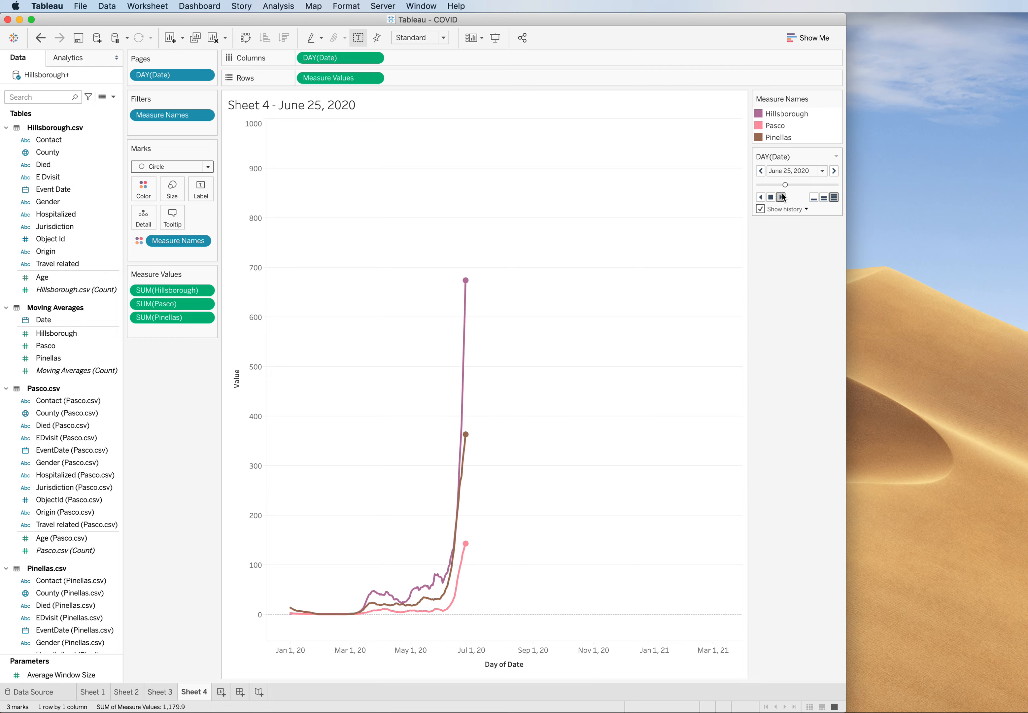
pyautogui.click(771, 197)
# Remove the Day of Date field from Pages.
pyautogui.click(204, 75)
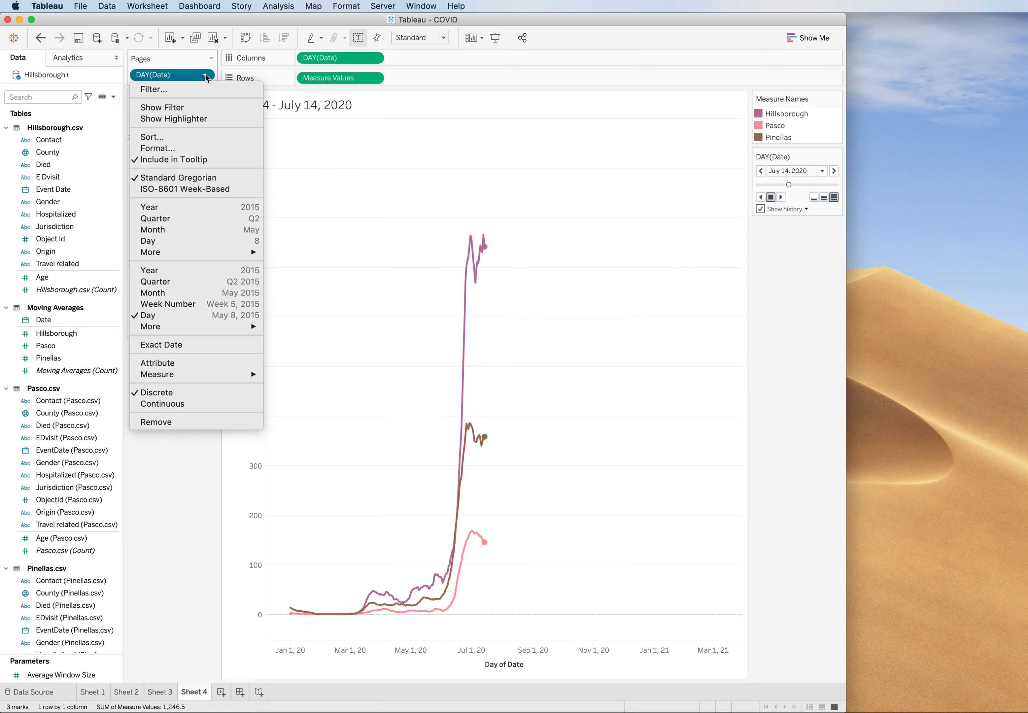
pyautogui.click(179, 422)
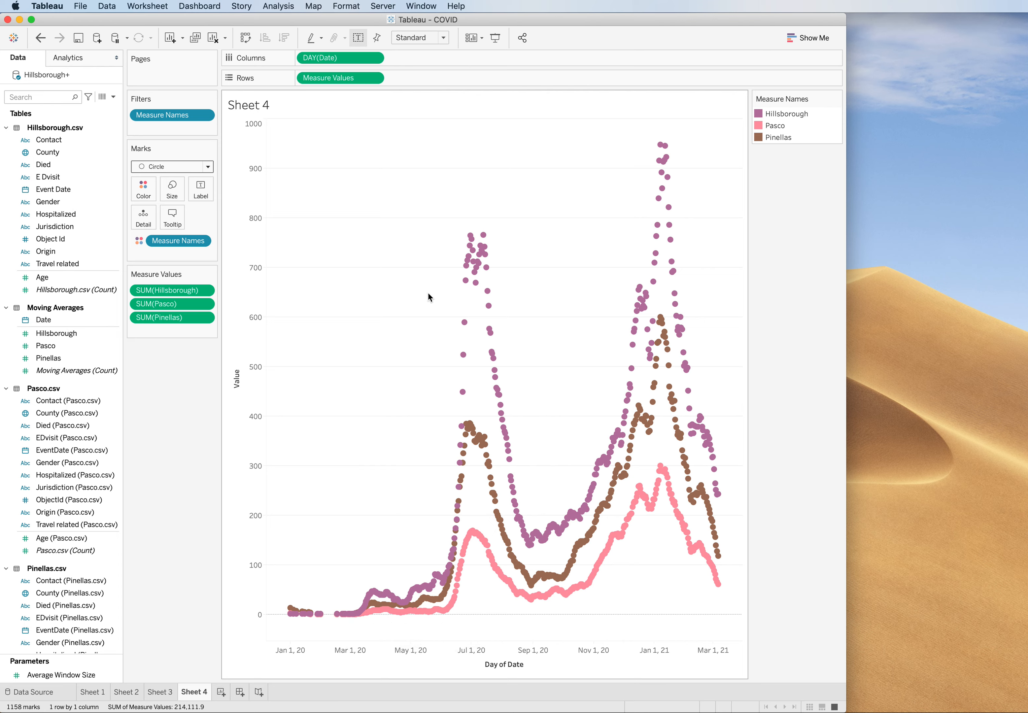
pyautogui.moveTo(460, 273)
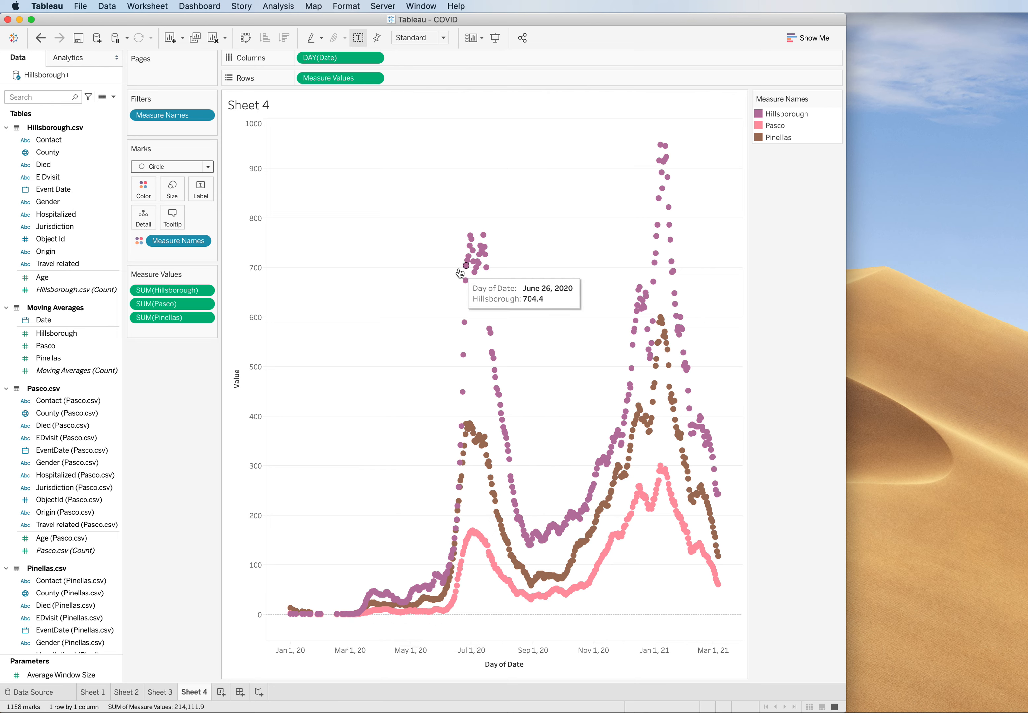